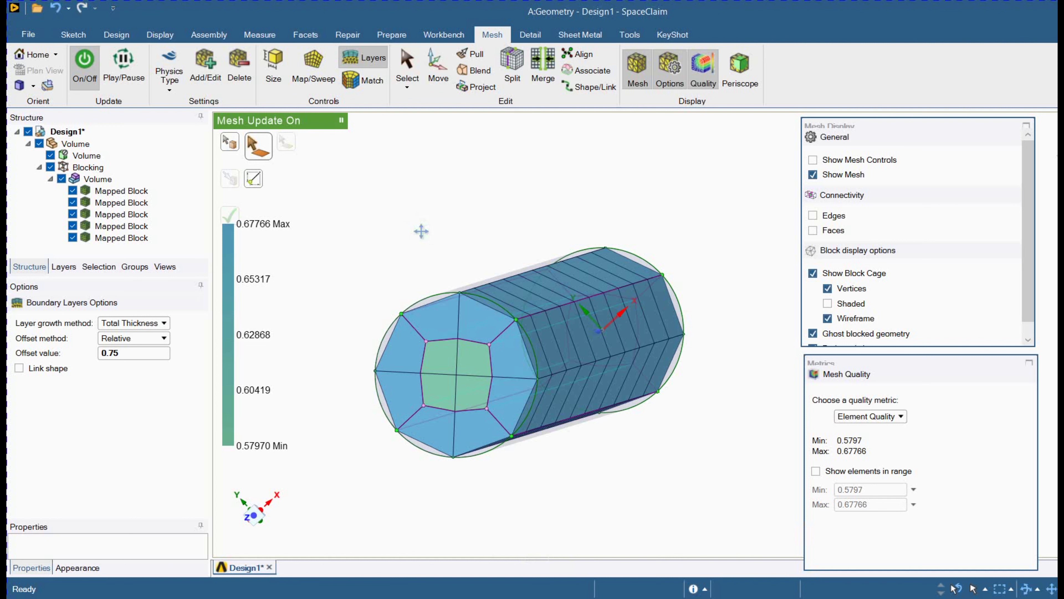
- Start sizing the upper-left diagonal block edge on the cylinder's front face, using the By factor bias method with bias factor 4
{"action": "mouse_move", "coordinate": [421, 231]}
{"action": "middle_mouse_down"}
{"action": "mouse_move", "coordinate": [408, 214]}
{"action": "mouse_move", "coordinate": [412, 247]}
{"action": "middle_mouse_up"}
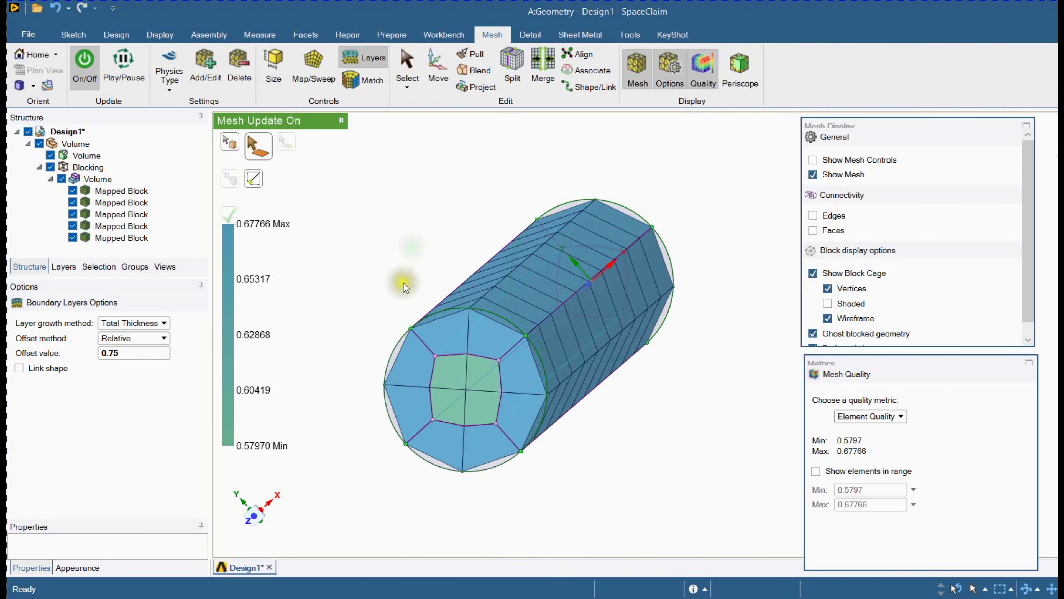
{"action": "middle_click_drag", "start_coordinate": [402, 283], "coordinate": [392, 273], "text": "ctrl"}
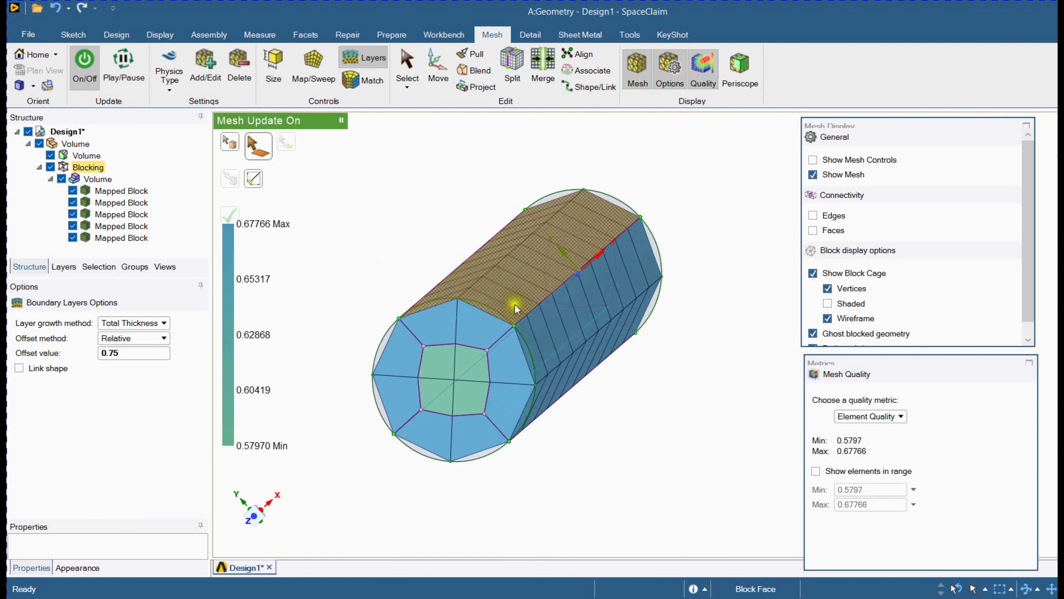
{"action": "left_click", "coordinate": [548, 396]}
{"action": "middle_click_drag", "start_coordinate": [548, 396], "coordinate": [555, 429]}
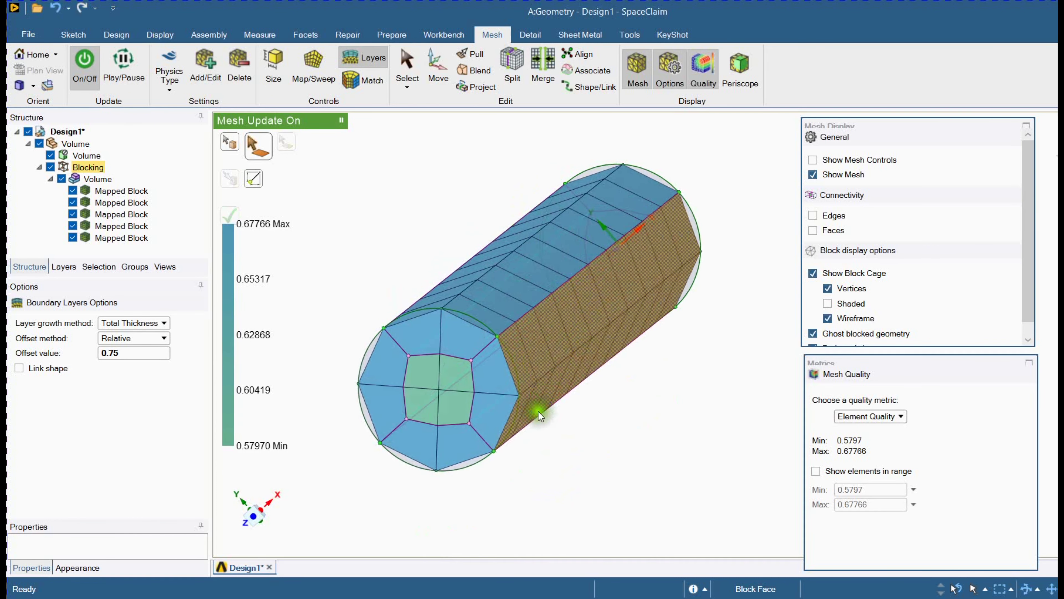
{"action": "left_click", "coordinate": [273, 67]}
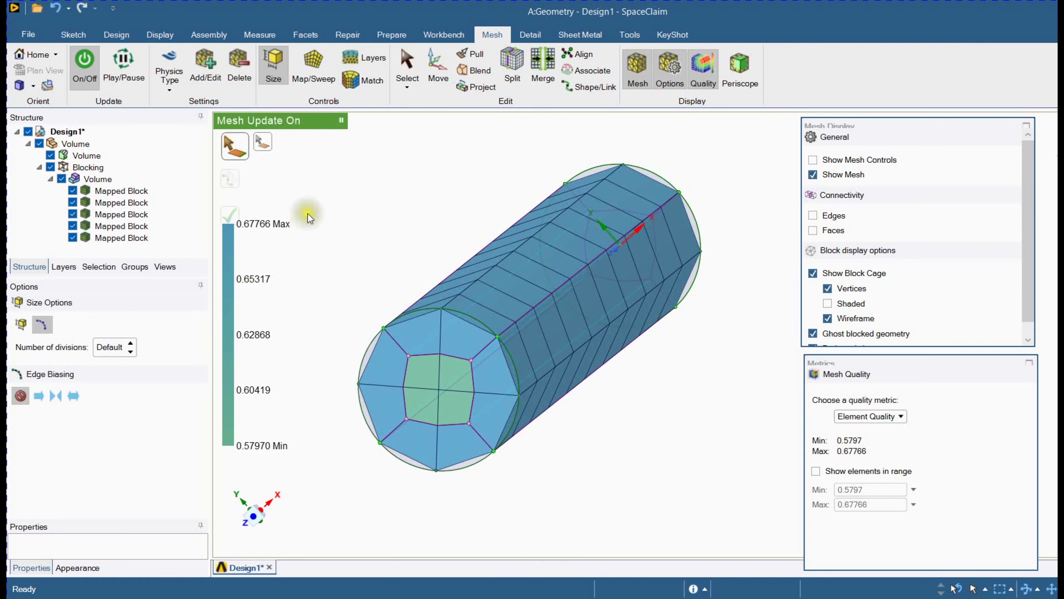
{"action": "left_click", "coordinate": [398, 349]}
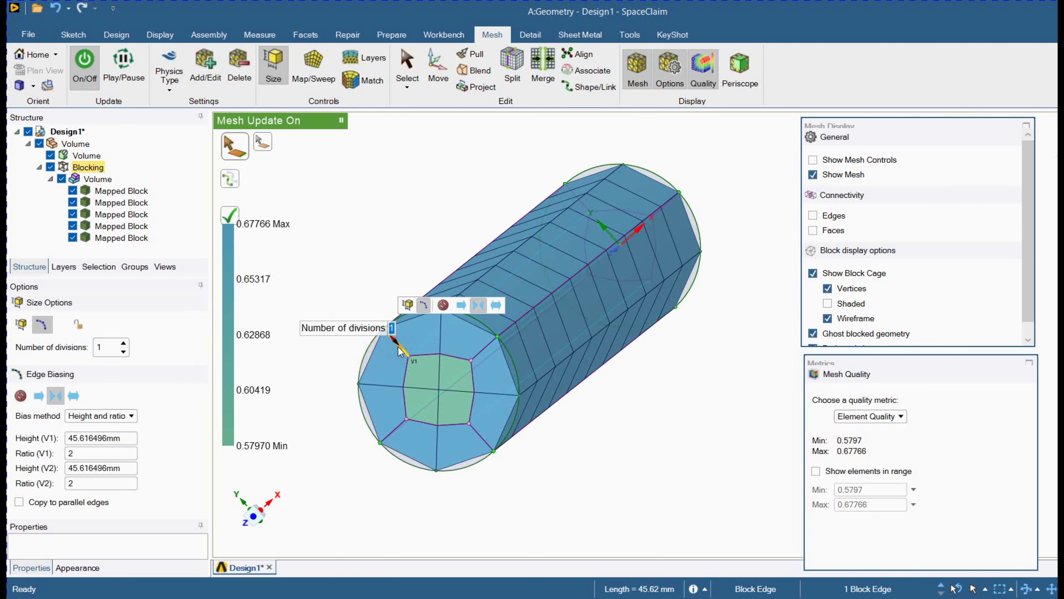
{"action": "left_click", "coordinate": [110, 416]}
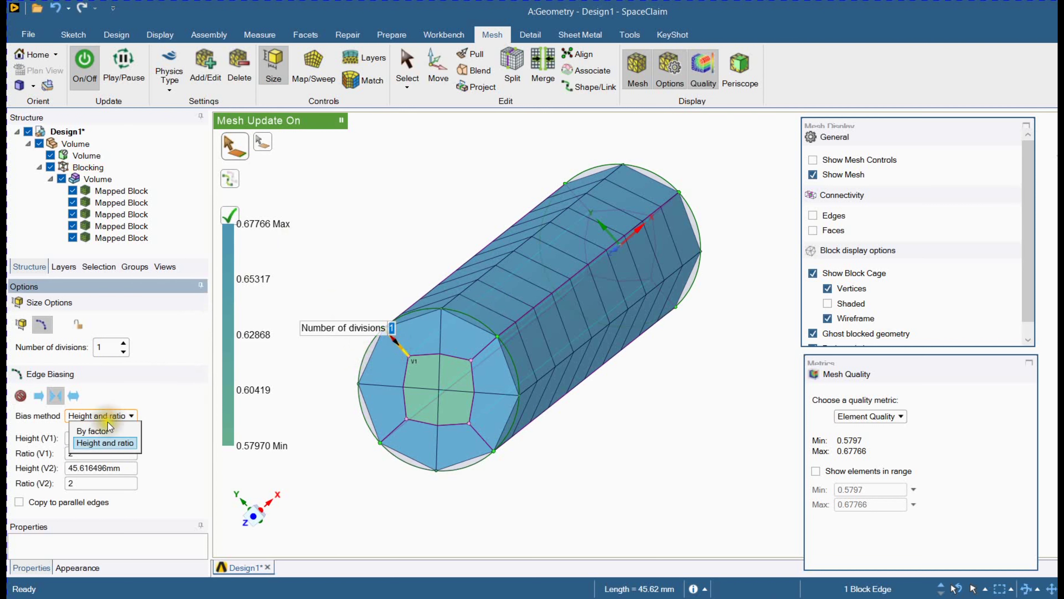
{"action": "left_click", "coordinate": [105, 432]}
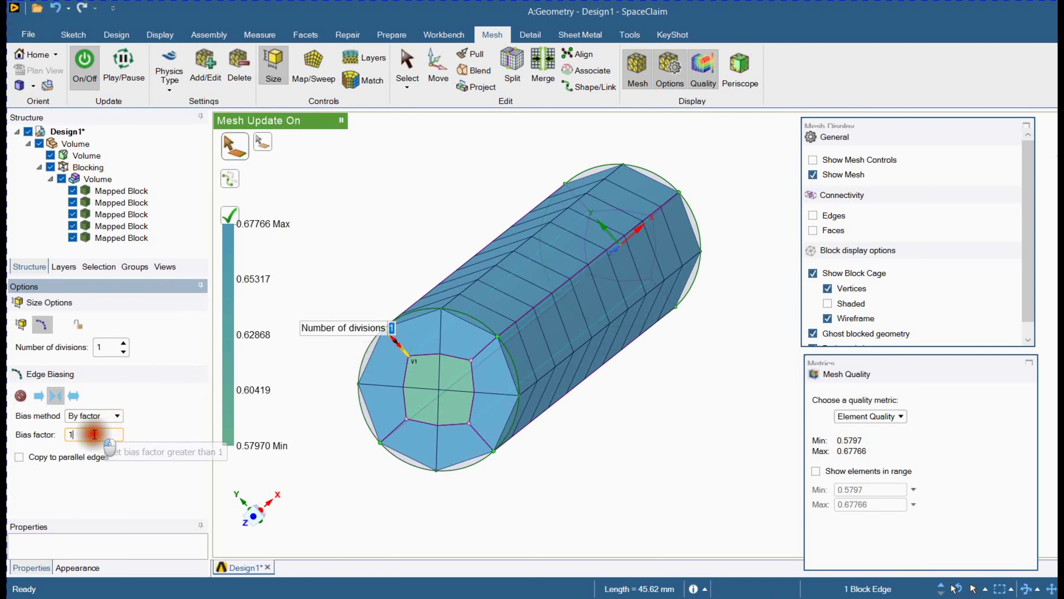
{"action": "left_click", "coordinate": [57, 435]}
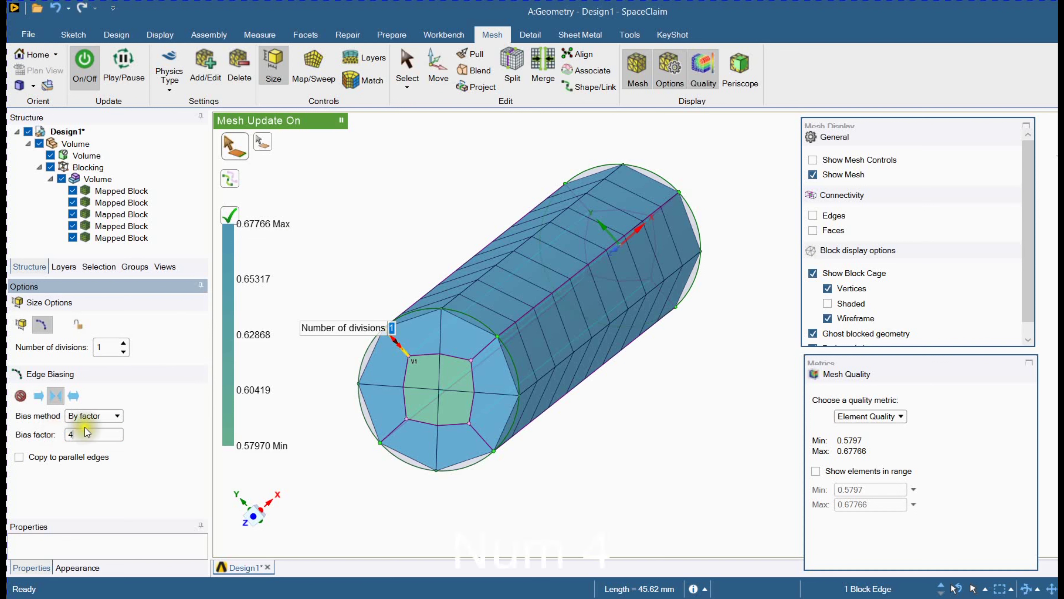
- Set the diagonal edge's number of divisions to 10 and apply the size control to the mesh
{"action": "left_click", "coordinate": [107, 347]}
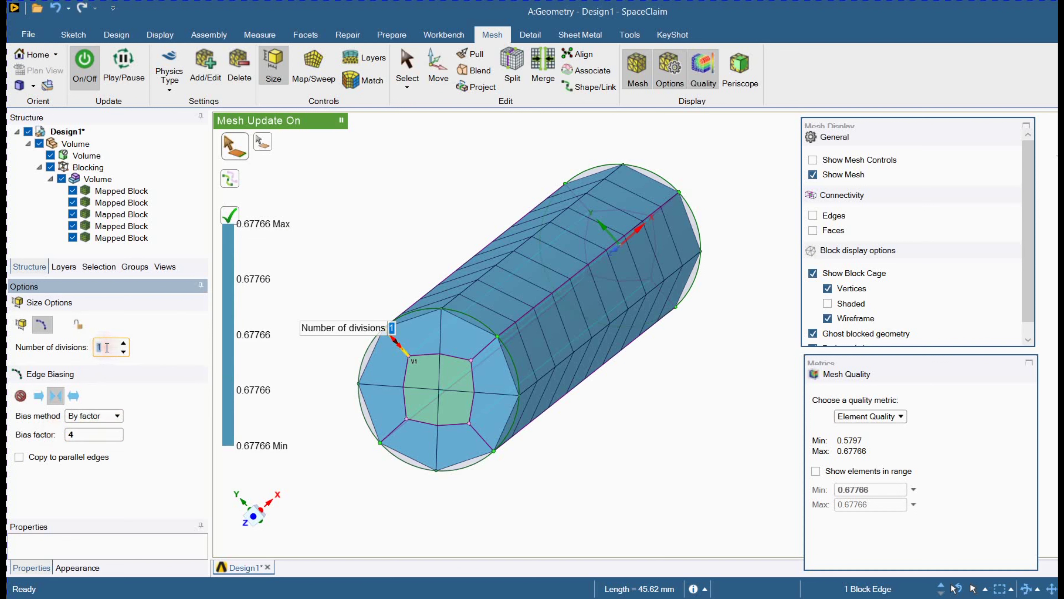
{"action": "type", "text": "0"}
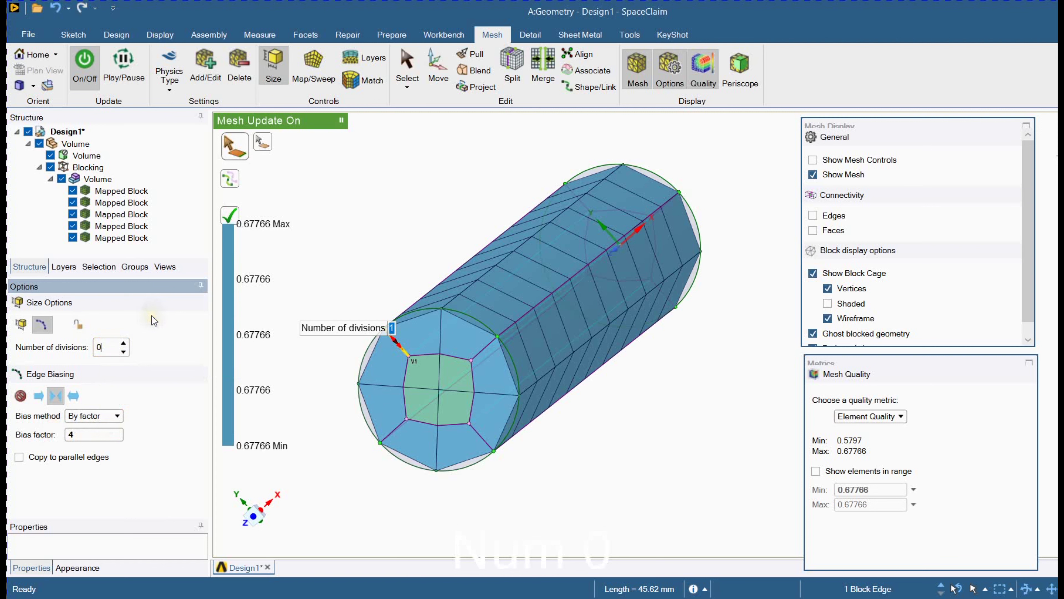
{"action": "type", "text": "10"}
{"action": "key", "text": "Return"}
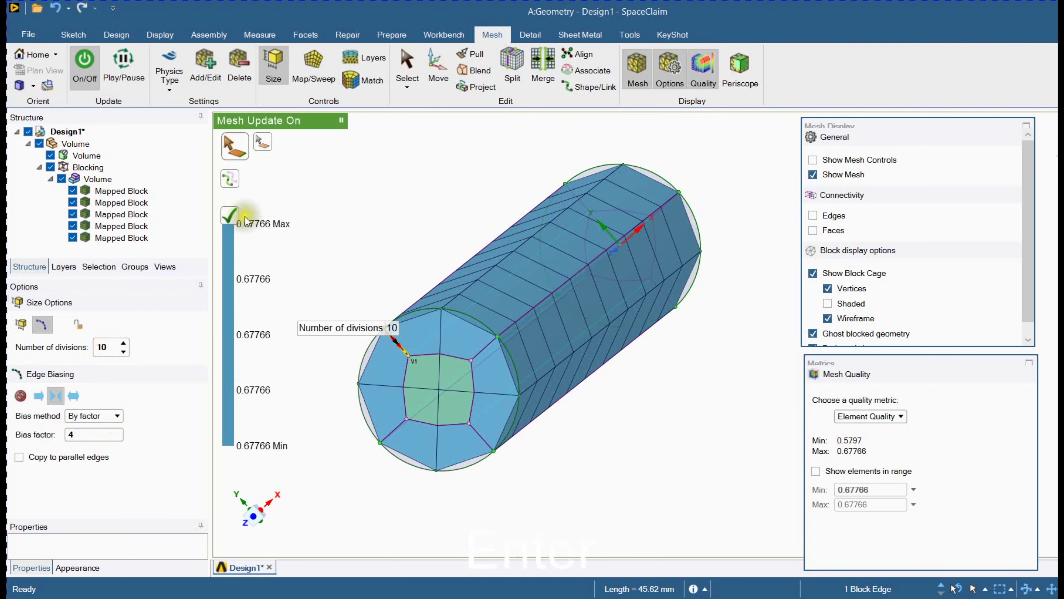
{"action": "left_click", "coordinate": [235, 218]}
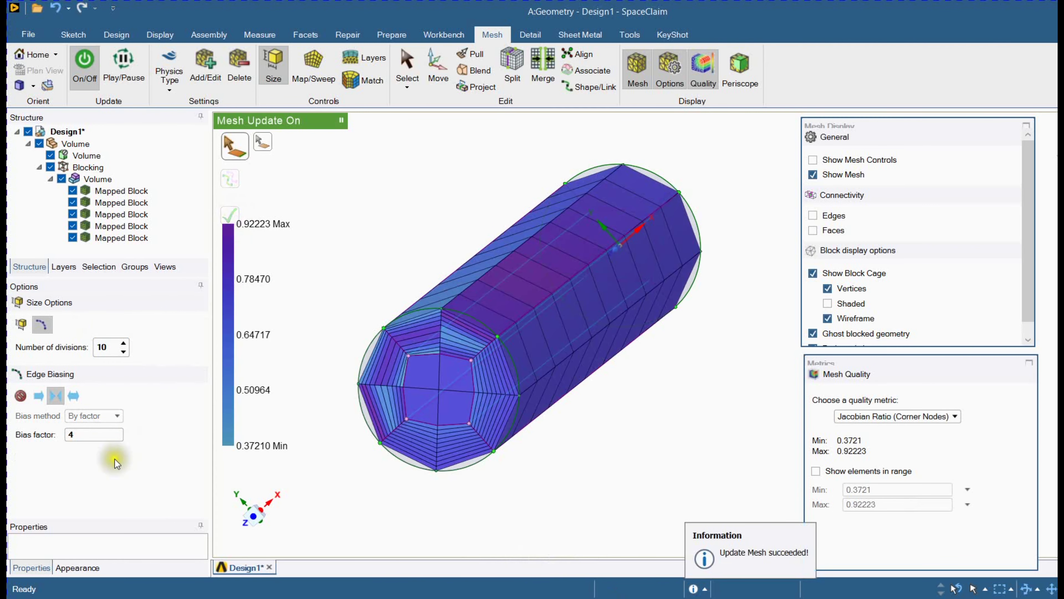
- Apply 20 divisions to two adjacent outer arc edges of the front face, copying the setting to parallel edges
{"action": "middle_click_drag", "start_coordinate": [423, 277], "coordinate": [454, 253]}
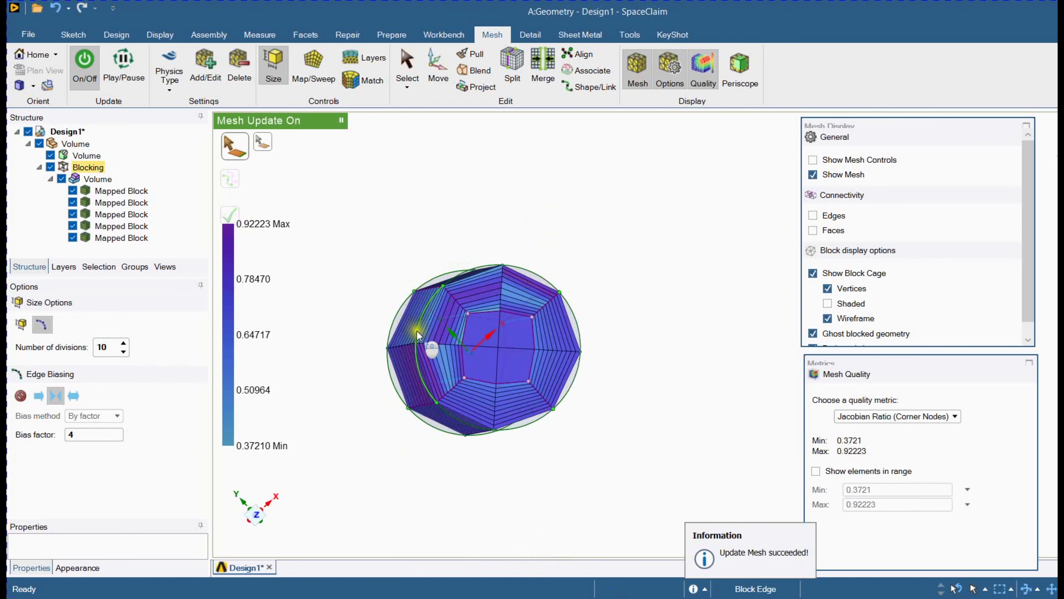
{"action": "scroll", "coordinate": [411, 385], "scroll_direction": "up", "scroll_amount": 4}
{"action": "middle_click_drag", "start_coordinate": [410, 387], "coordinate": [337, 393], "text": "ctrl"}
{"action": "scroll", "coordinate": [338, 393], "scroll_direction": "up", "scroll_amount": 3}
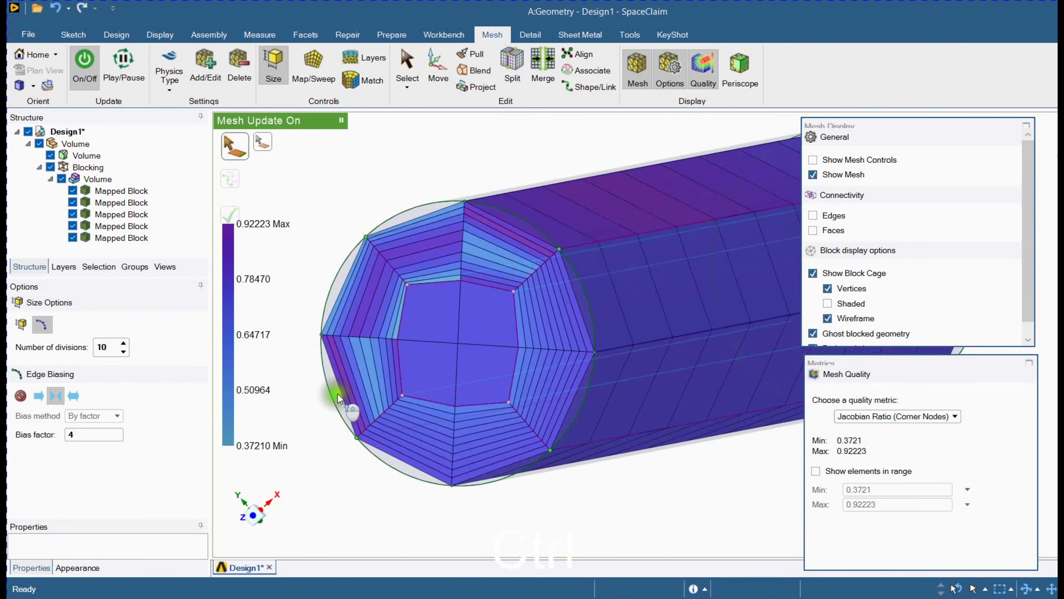
{"action": "left_click", "coordinate": [336, 285]}
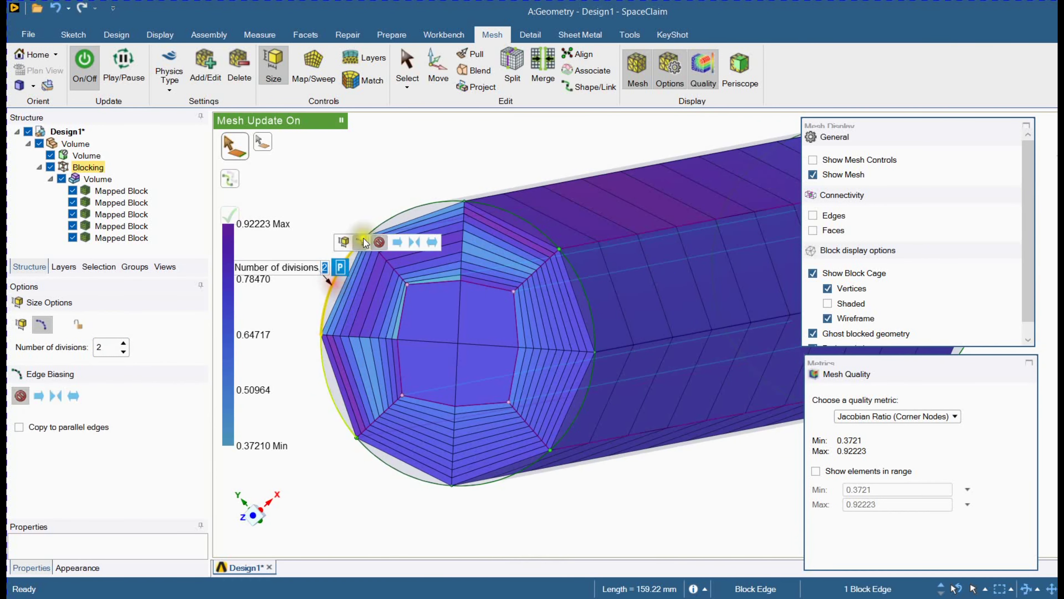
{"action": "left_click", "coordinate": [405, 213], "text": "ctrl"}
{"action": "left_click", "coordinate": [19, 427]}
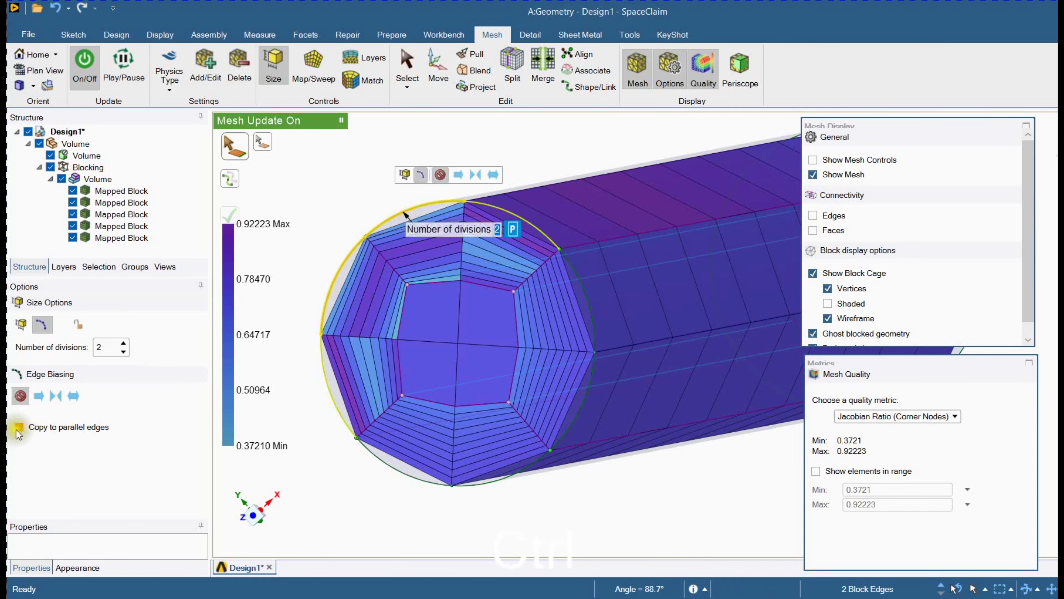
{"action": "double_click", "coordinate": [105, 343]}
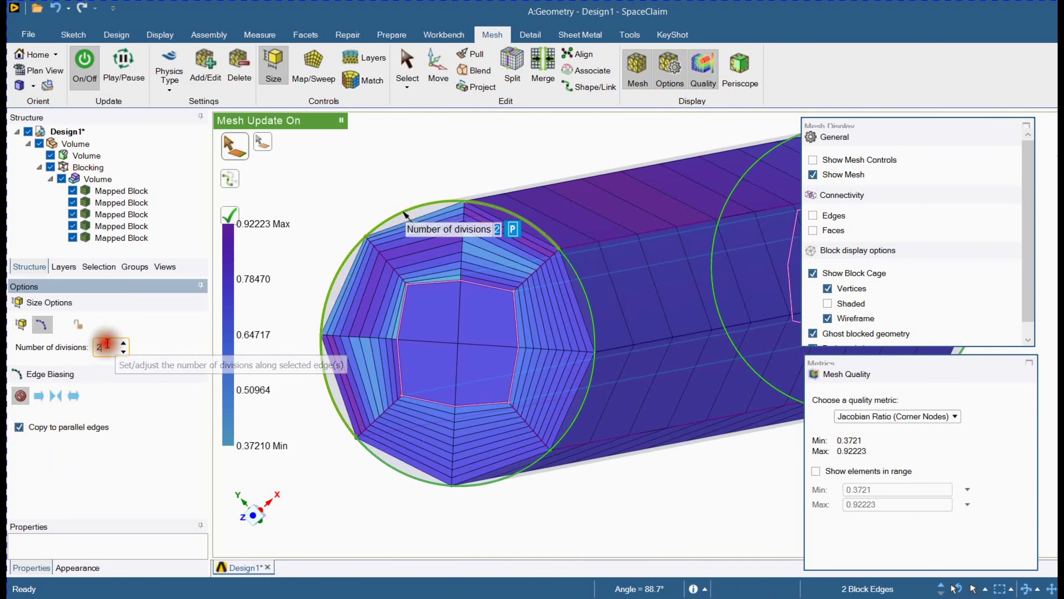
{"action": "type", "text": "0"}
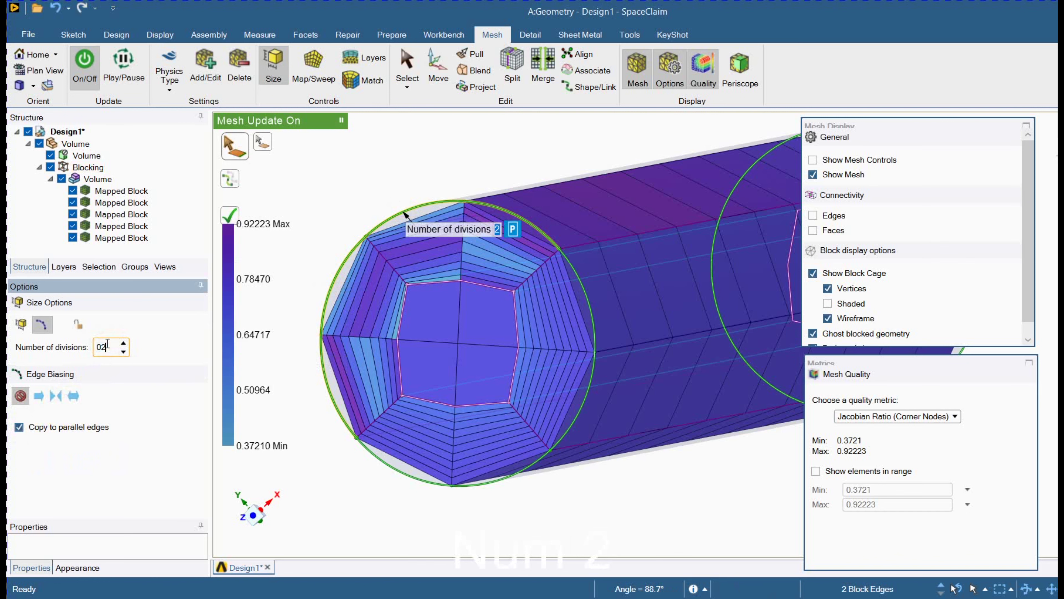
{"action": "type", "text": "20"}
{"action": "left_click", "coordinate": [228, 218]}
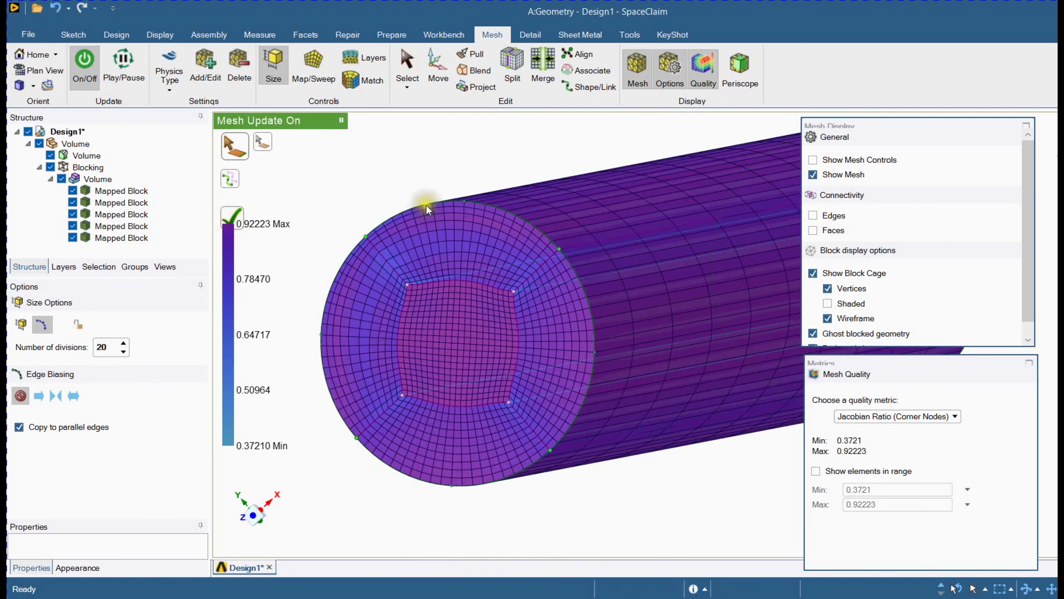
- Apply 40 divisions to a lengthwise block edge of the cylinder and its parallel edges
{"action": "scroll", "coordinate": [376, 344], "scroll_direction": "down", "scroll_amount": 2}
{"action": "middle_click_drag", "start_coordinate": [410, 248], "coordinate": [405, 188]}
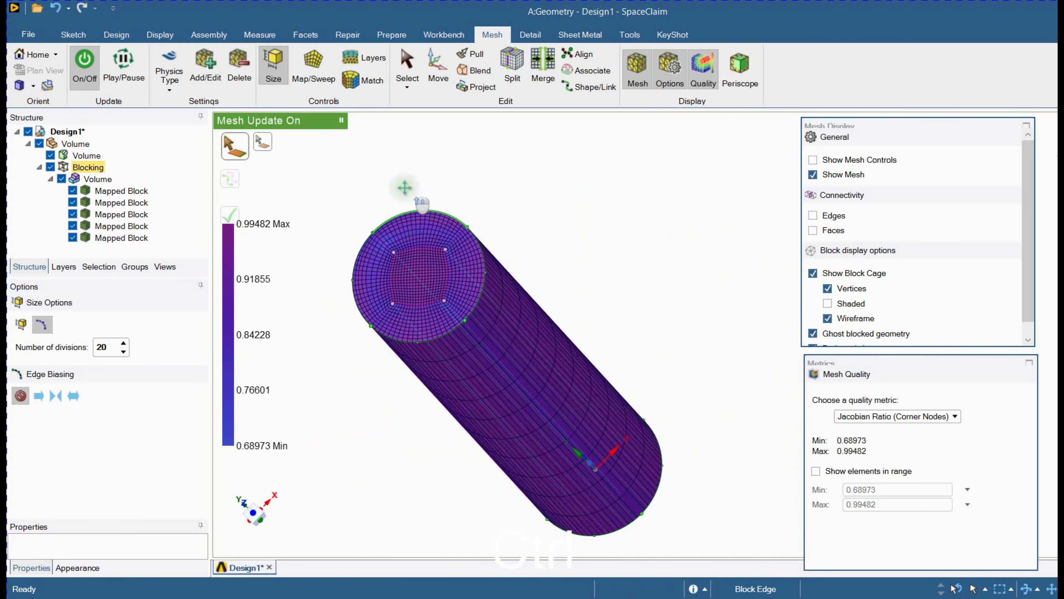
{"action": "scroll", "coordinate": [430, 389], "scroll_direction": "up", "scroll_amount": 4}
{"action": "middle_click_drag", "start_coordinate": [430, 390], "coordinate": [368, 399]}
{"action": "left_click", "coordinate": [494, 348]}
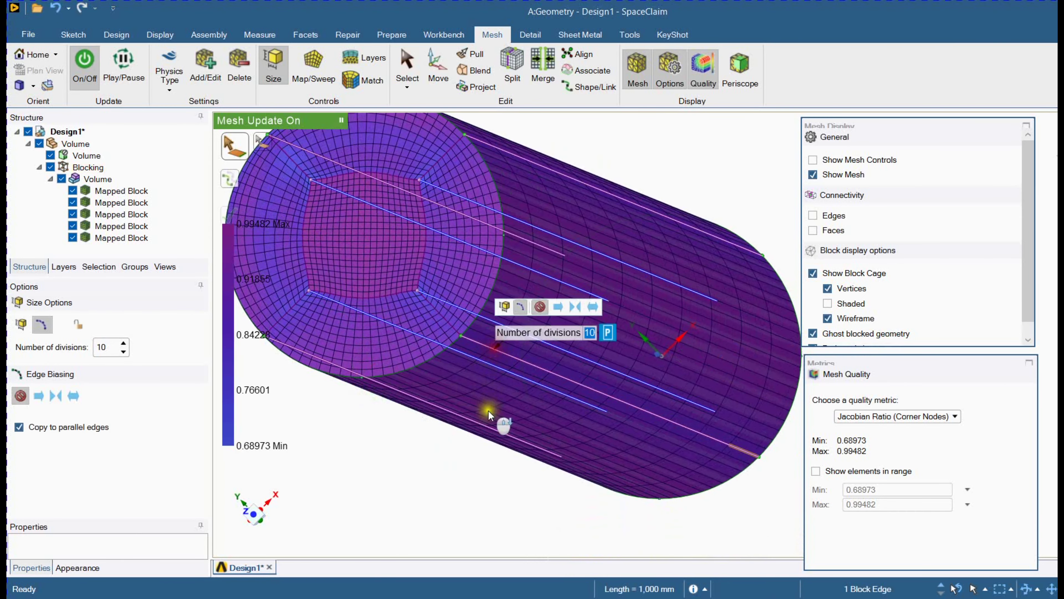
{"action": "left_click", "coordinate": [102, 348]}
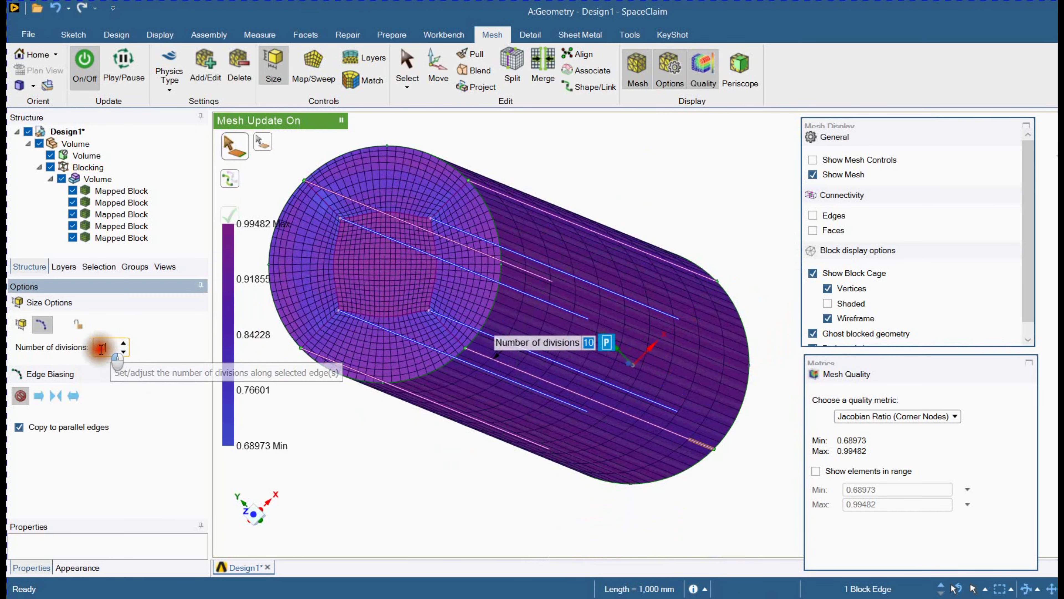
{"action": "type", "text": "40"}
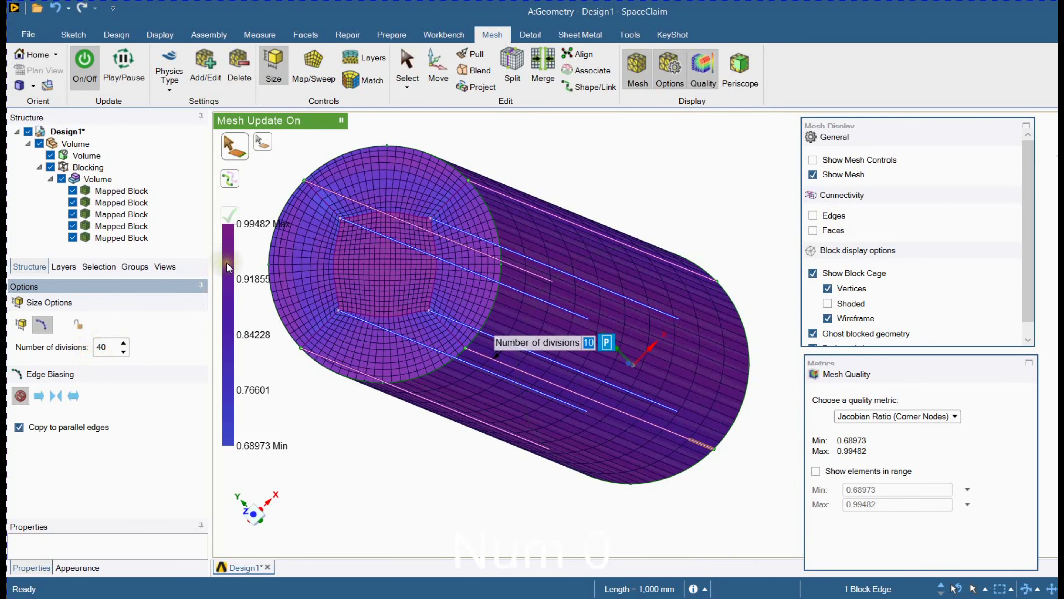
{"action": "key", "text": "Return"}
{"action": "left_click", "coordinate": [236, 212]}
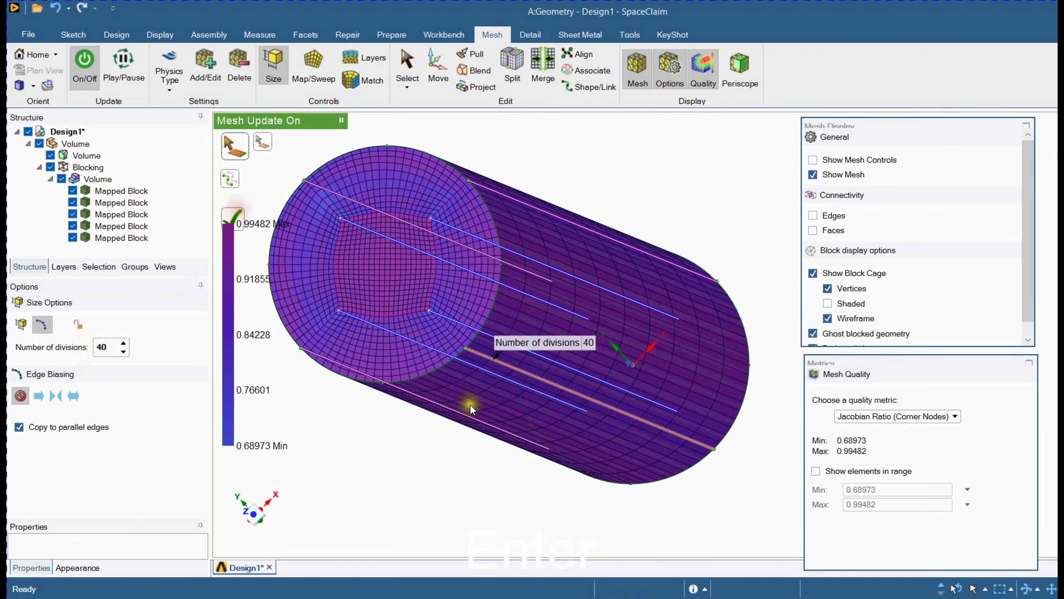
- Set the cylinder's lengthwise block edges to 80 divisions and update the mesh
{"action": "middle_click_drag", "start_coordinate": [469, 404], "coordinate": [356, 423]}
{"action": "left_click", "coordinate": [355, 415]}
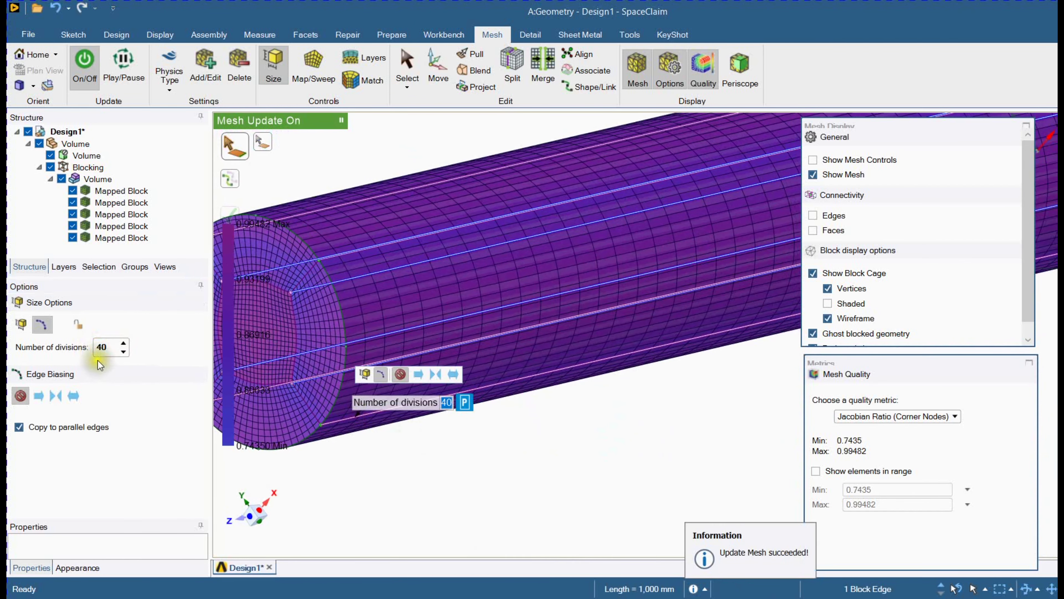
{"action": "left_click", "coordinate": [99, 346]}
{"action": "type", "text": "80"}
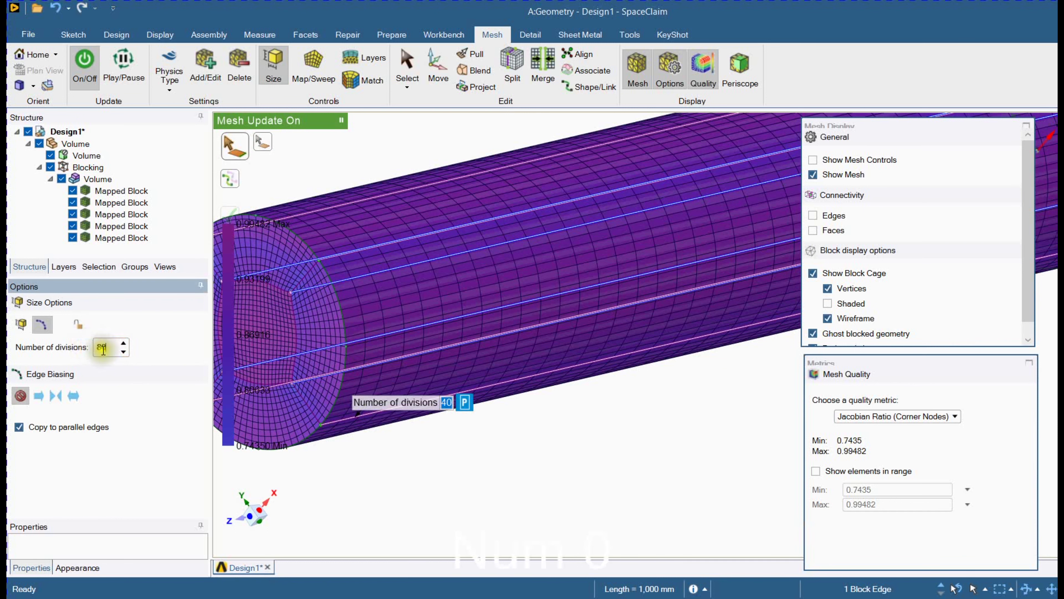
{"action": "key", "text": "Return"}
{"action": "left_click", "coordinate": [231, 212]}
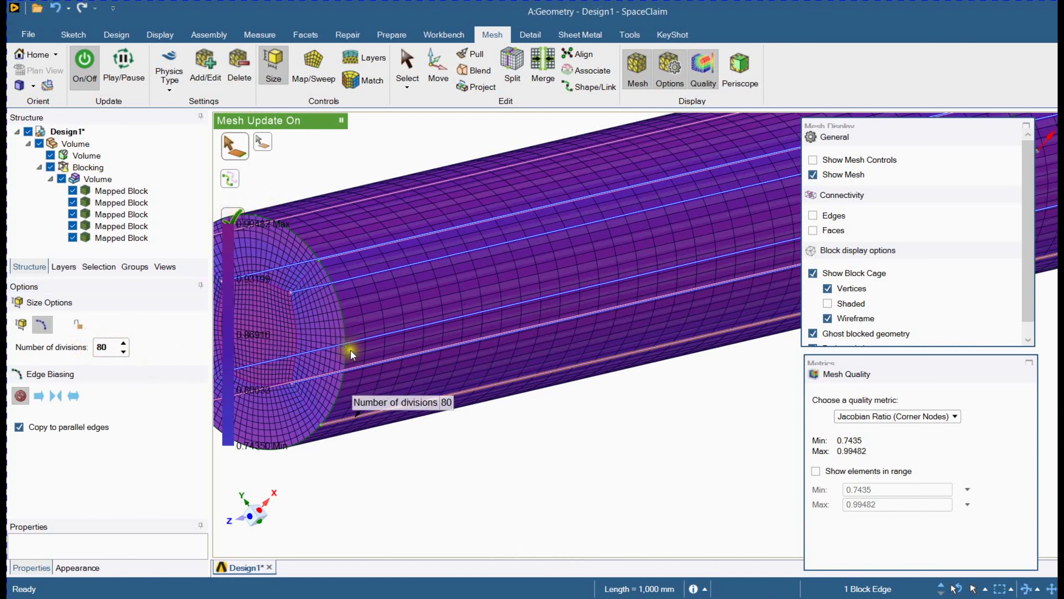
- Examine the refined mesh using the Aspect Ratio quality metric and switch the metric to Element Quality
{"action": "scroll", "coordinate": [349, 350], "scroll_direction": "up", "scroll_amount": 5}
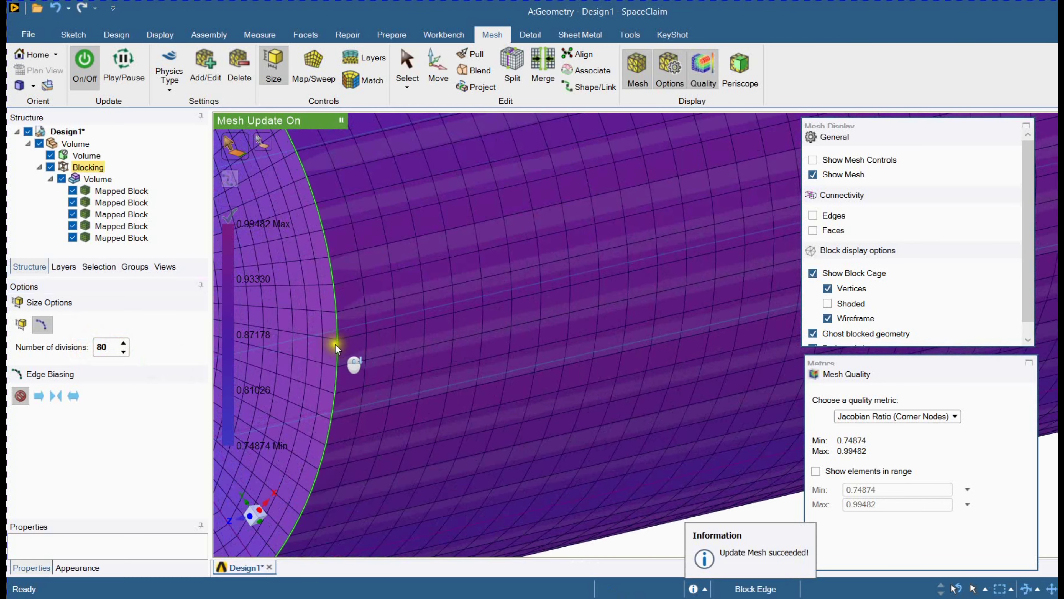
{"action": "left_click", "coordinate": [882, 416]}
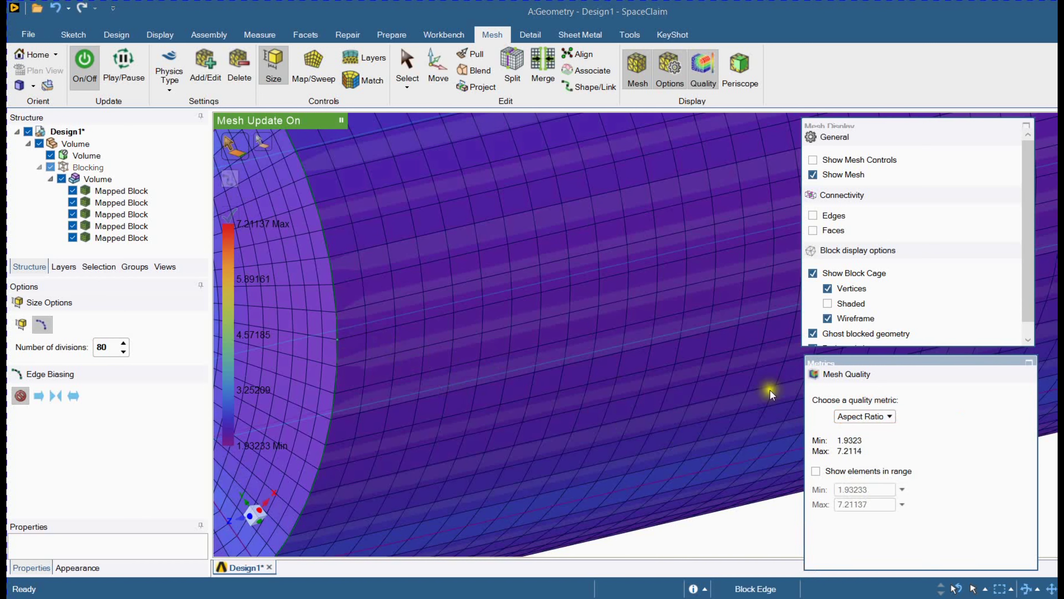
{"action": "scroll", "coordinate": [545, 363], "scroll_direction": "down", "scroll_amount": 6}
{"action": "middle_click_drag", "start_coordinate": [546, 367], "coordinate": [619, 386]}
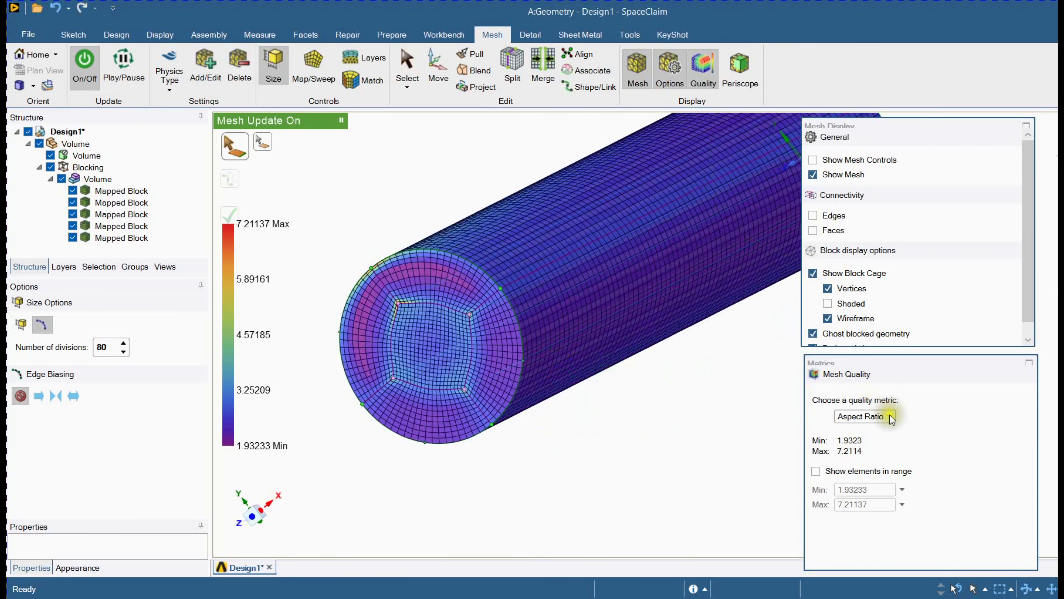
{"action": "left_click", "coordinate": [880, 416]}
{"action": "left_click", "coordinate": [878, 468]}
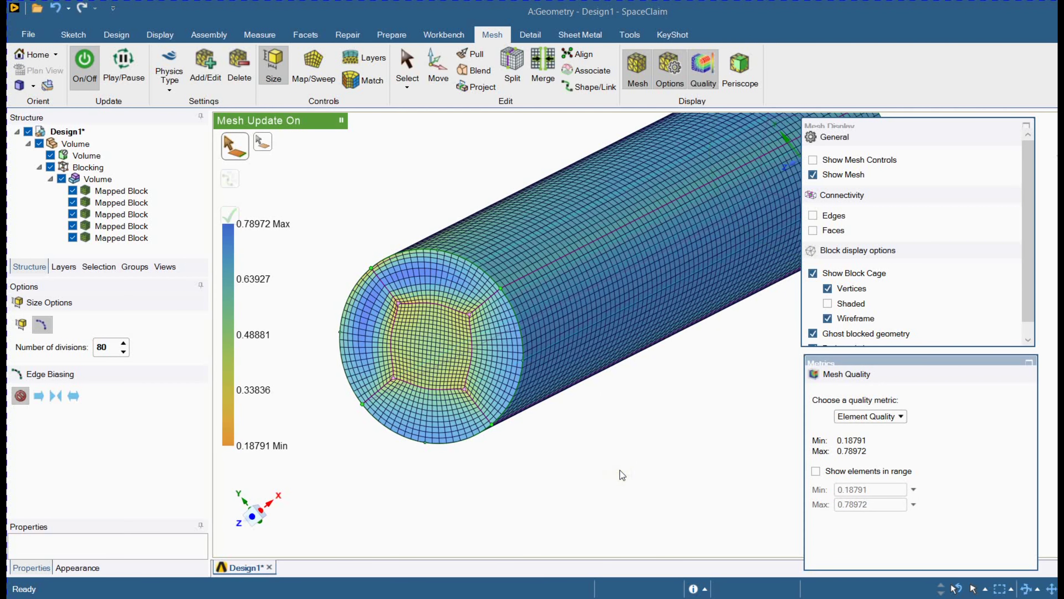
- Apply a one-directional bias by factor 4 to a diagonal radial block edge of the front face and its parallel edges, and update the mesh
{"action": "scroll", "coordinate": [363, 324], "scroll_direction": "up", "scroll_amount": 4}
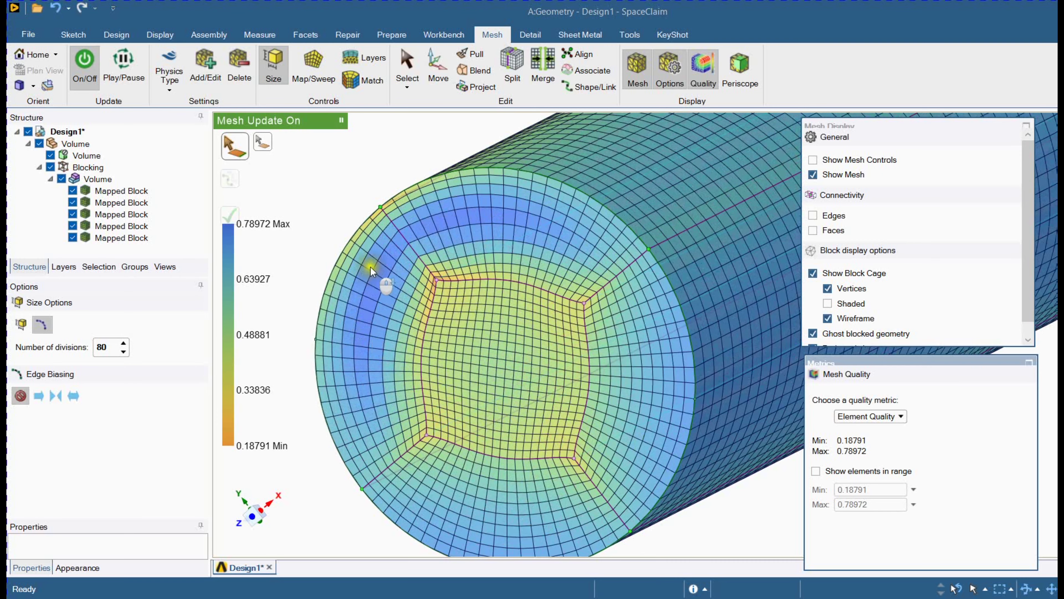
{"action": "scroll", "coordinate": [369, 266], "scroll_direction": "up", "scroll_amount": 2}
{"action": "middle_click_drag", "start_coordinate": [370, 273], "coordinate": [359, 335], "text": "ctrl"}
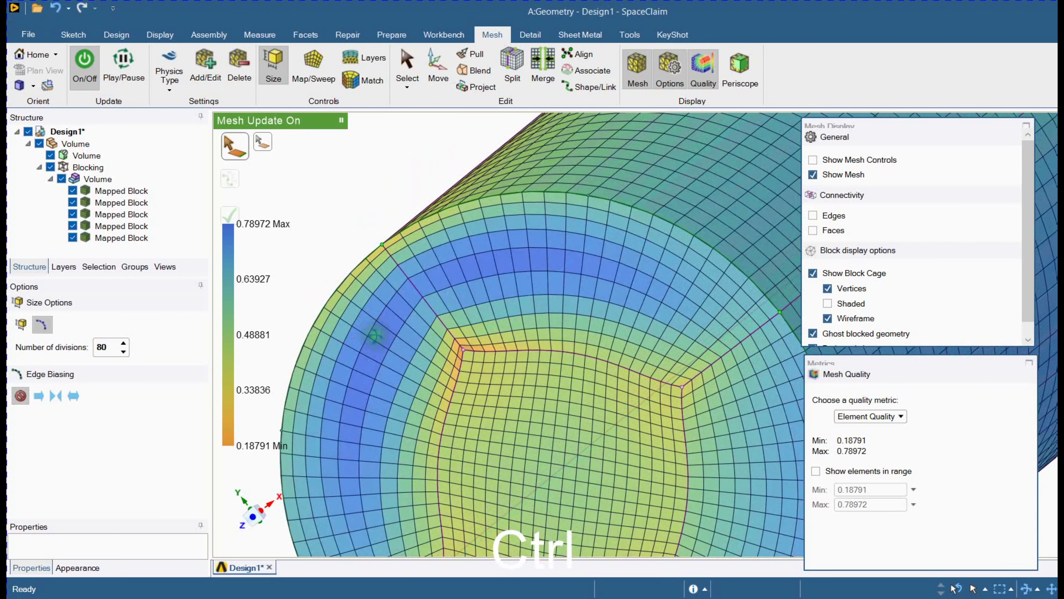
{"action": "left_click", "coordinate": [429, 310]}
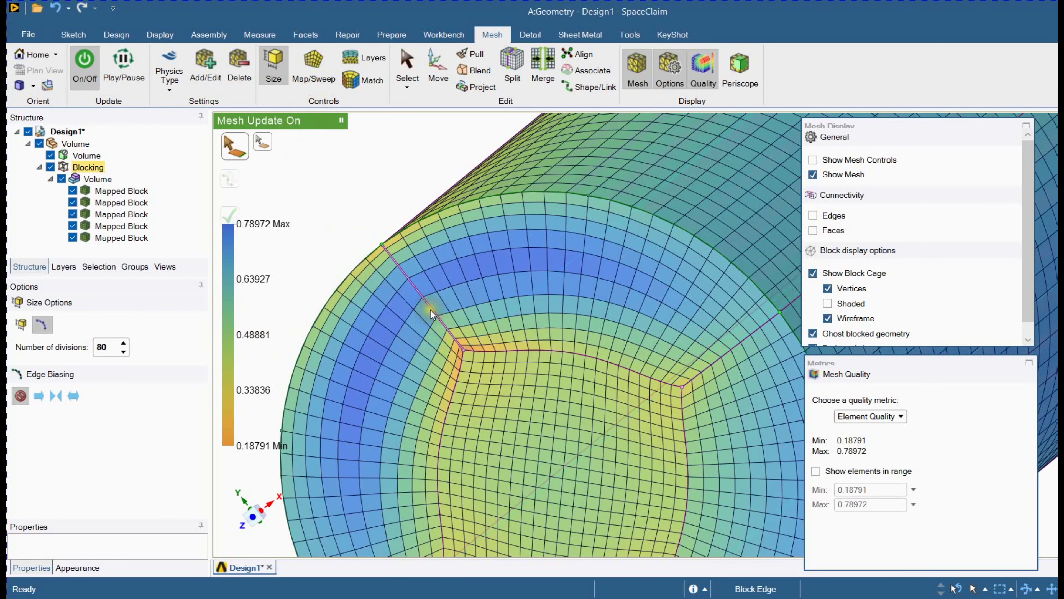
{"action": "left_click", "coordinate": [38, 401]}
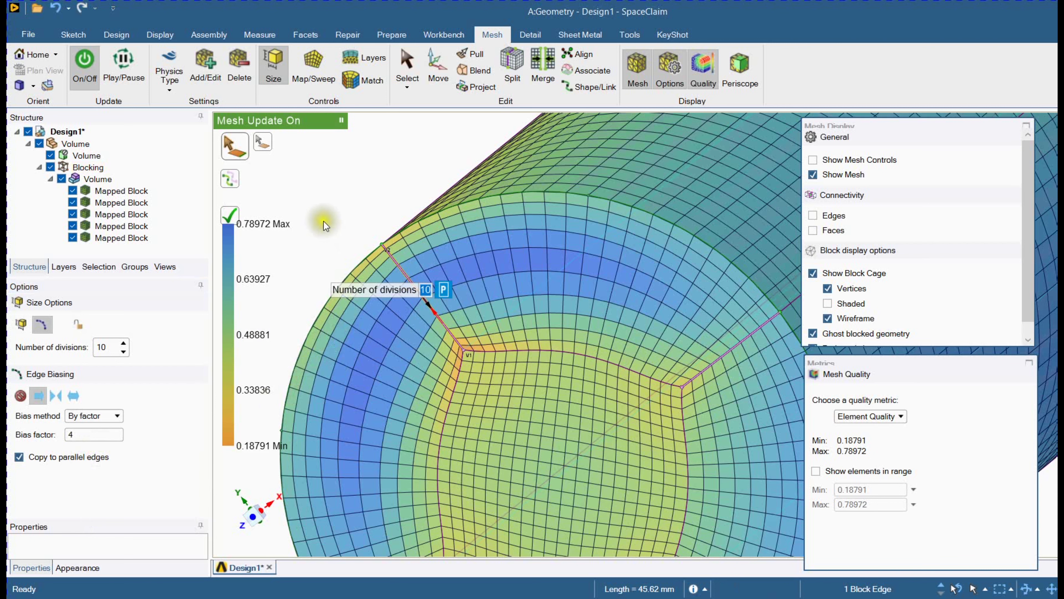
{"action": "left_click", "coordinate": [240, 216]}
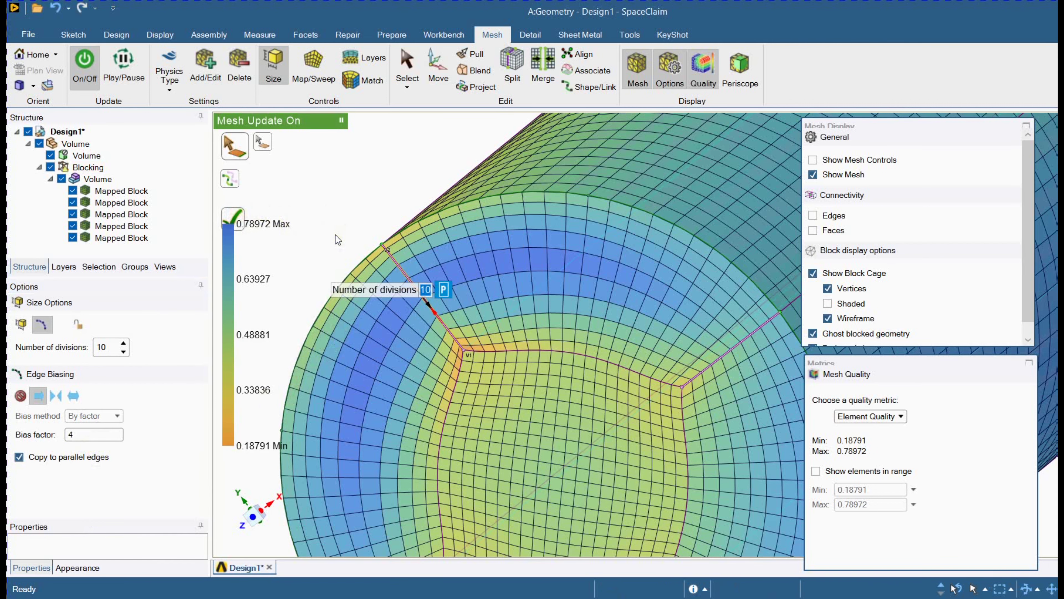
{"action": "scroll", "coordinate": [335, 235], "scroll_direction": "down", "scroll_amount": 2}
{"action": "scroll", "coordinate": [335, 235], "scroll_direction": "up", "scroll_amount": 3}
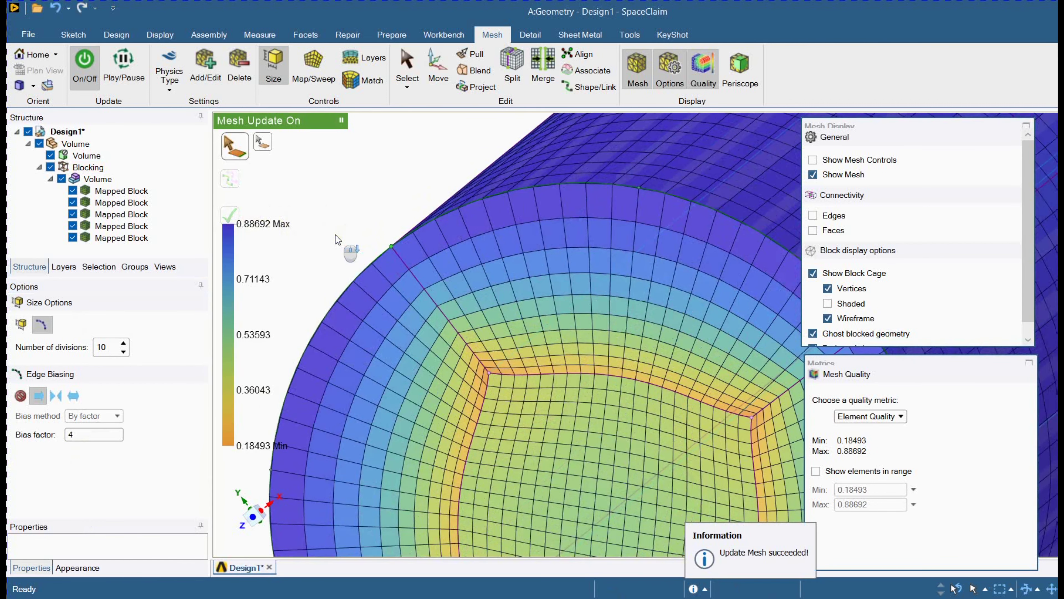
- Reverse the bias direction of the diagonal radial edge so elements cluster toward the cylinder's outer wall, and update the mesh
{"action": "scroll", "coordinate": [304, 254], "scroll_direction": "up", "scroll_amount": 2}
{"action": "left_click", "coordinate": [489, 315]}
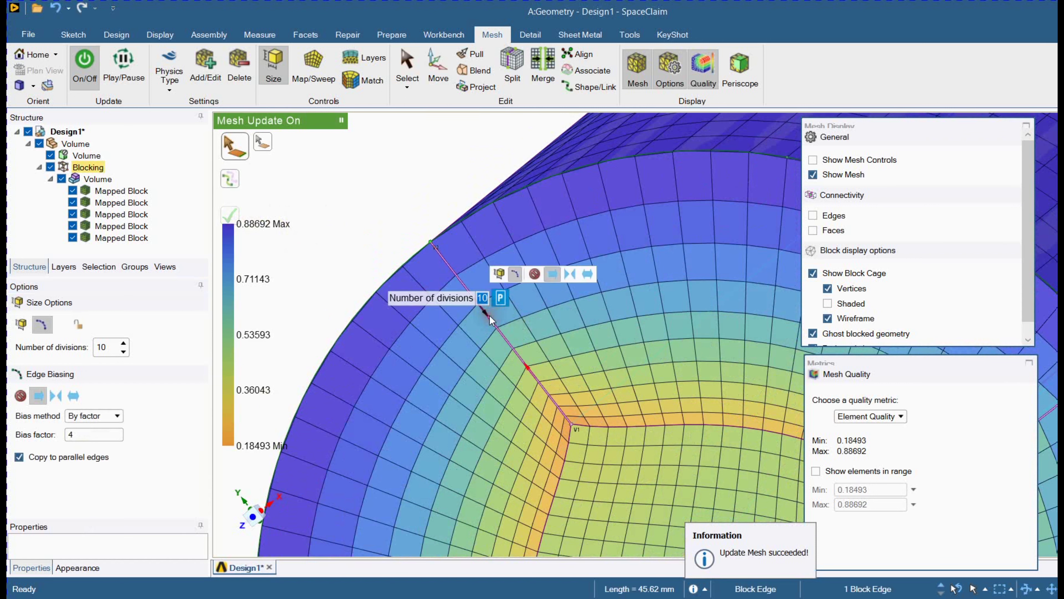
{"action": "left_click", "coordinate": [533, 366]}
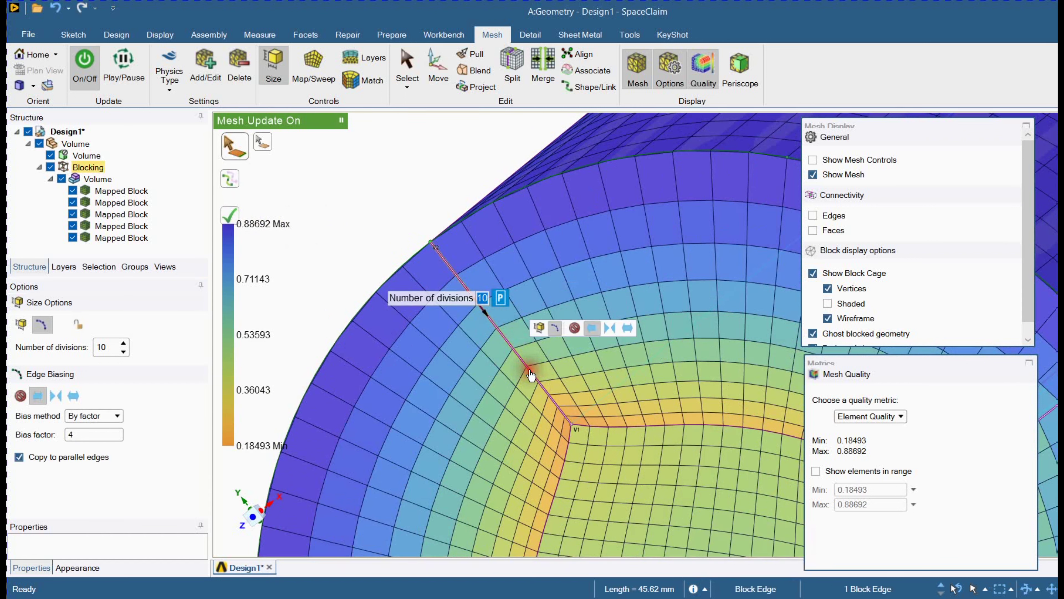
{"action": "left_click", "coordinate": [334, 196]}
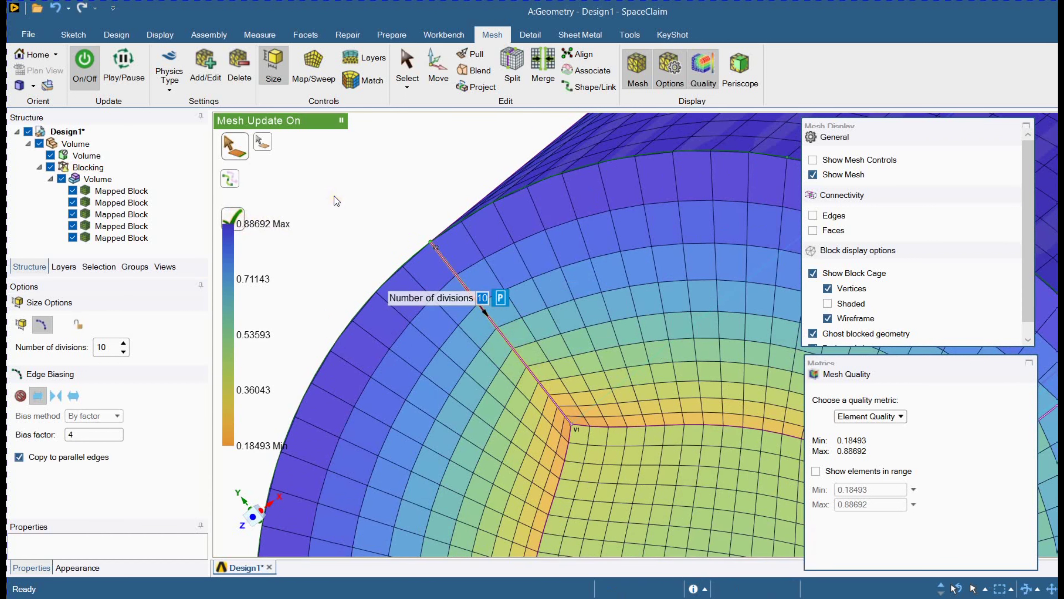
{"action": "scroll", "coordinate": [334, 197], "scroll_direction": "up", "scroll_amount": 4}
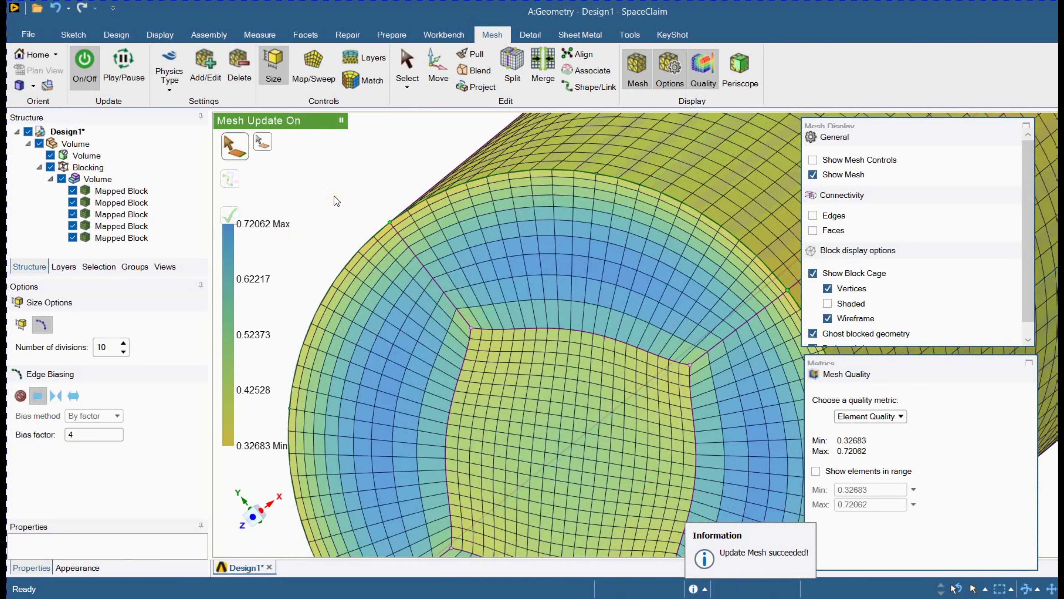
{"action": "scroll", "coordinate": [335, 196], "scroll_direction": "up", "scroll_amount": 2}
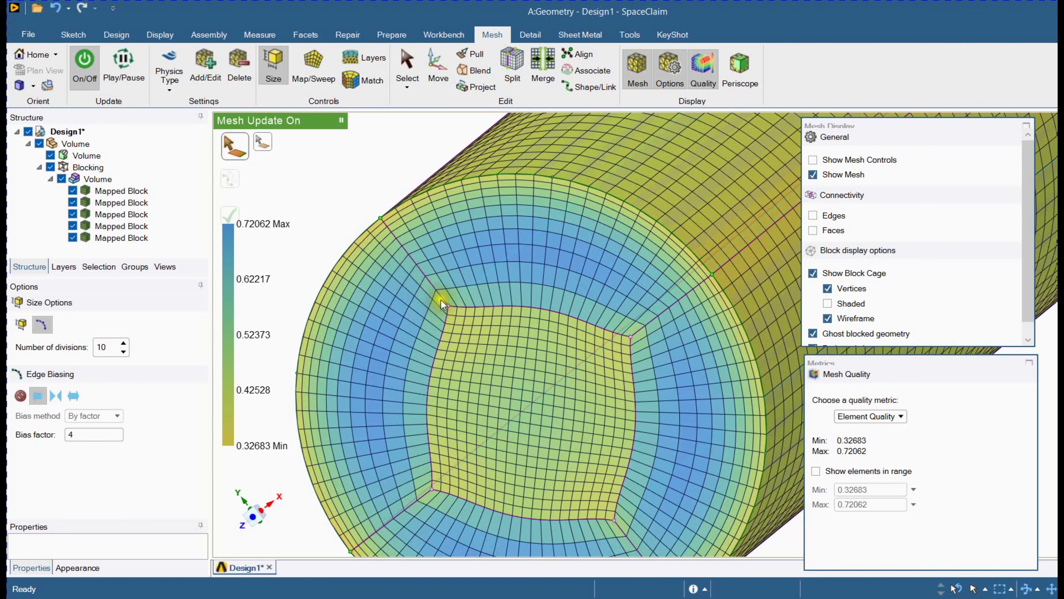
- Switch the quality metric to Aspect Ratio and inspect the elements around the inner block's corner
{"action": "scroll", "coordinate": [441, 299], "scroll_direction": "down", "scroll_amount": 5}
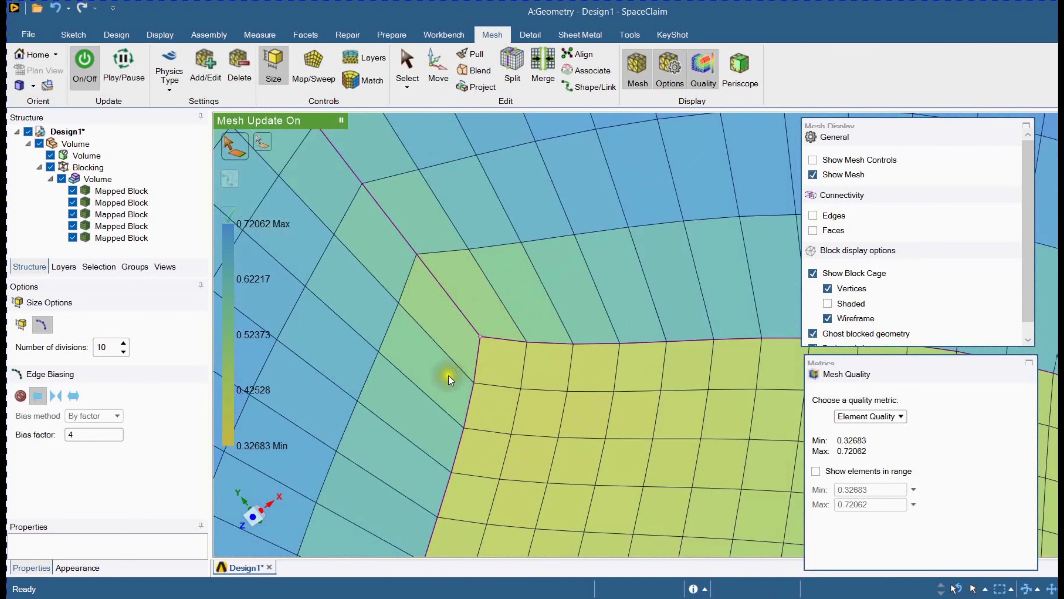
{"action": "left_click", "coordinate": [878, 418]}
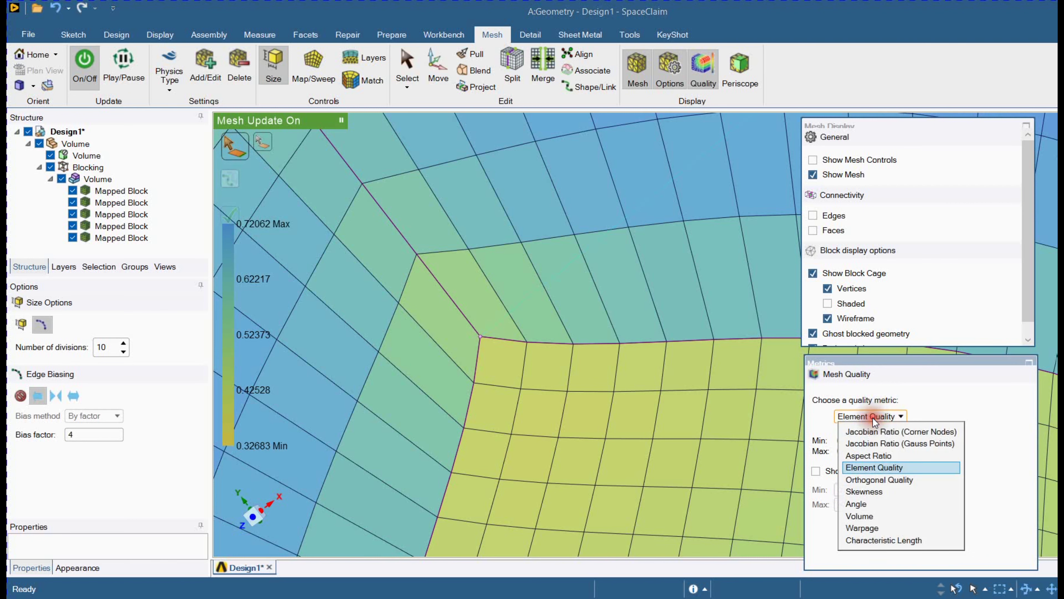
{"action": "left_click", "coordinate": [879, 455]}
{"action": "scroll", "coordinate": [497, 314], "scroll_direction": "up", "scroll_amount": 5}
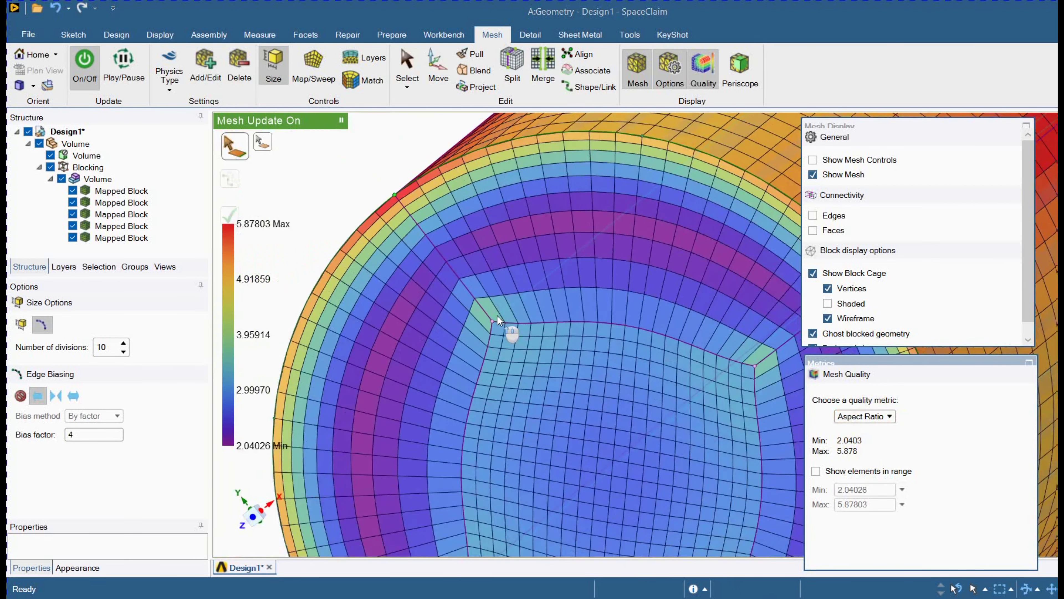
{"action": "scroll", "coordinate": [498, 314], "scroll_direction": "up", "scroll_amount": 2}
{"action": "mouse_move", "coordinate": [498, 314]}
{"action": "middle_mouse_down"}
{"action": "mouse_move", "coordinate": [518, 352]}
{"action": "mouse_move", "coordinate": [560, 359]}
{"action": "mouse_move", "coordinate": [502, 324]}
{"action": "middle_mouse_up"}
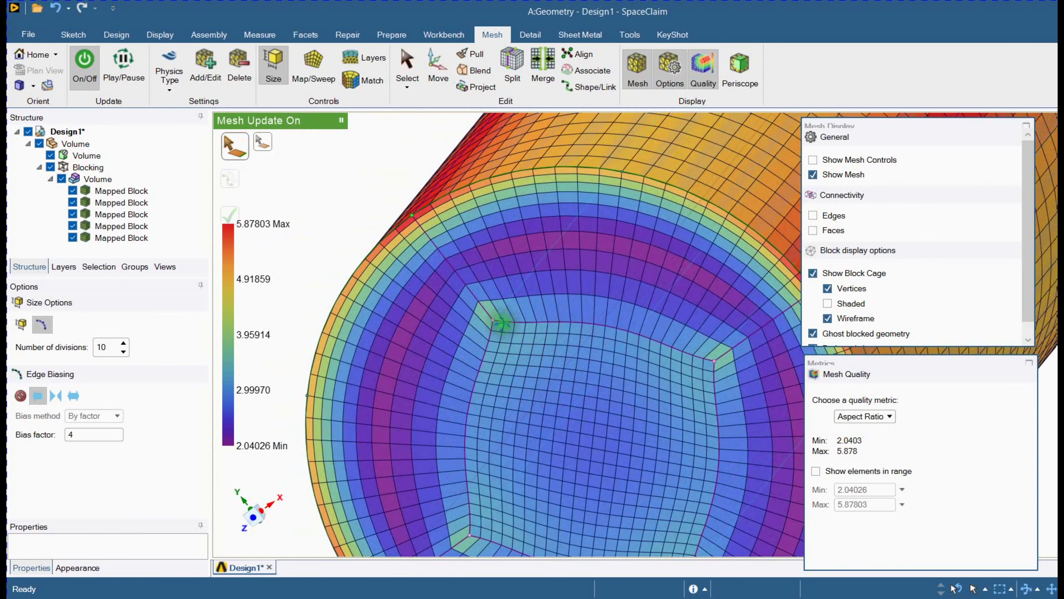
- Set the diagonal radial edge and its parallel edges to 40 divisions with a bias factor of 1.5, and update the mesh
{"action": "left_click", "coordinate": [480, 305]}
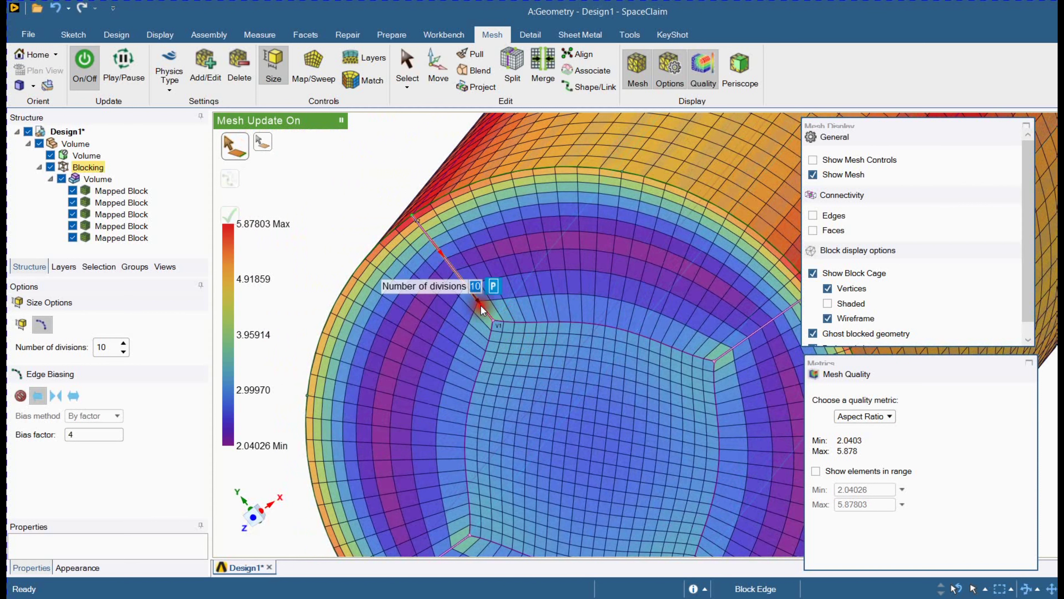
{"action": "left_click", "coordinate": [107, 348]}
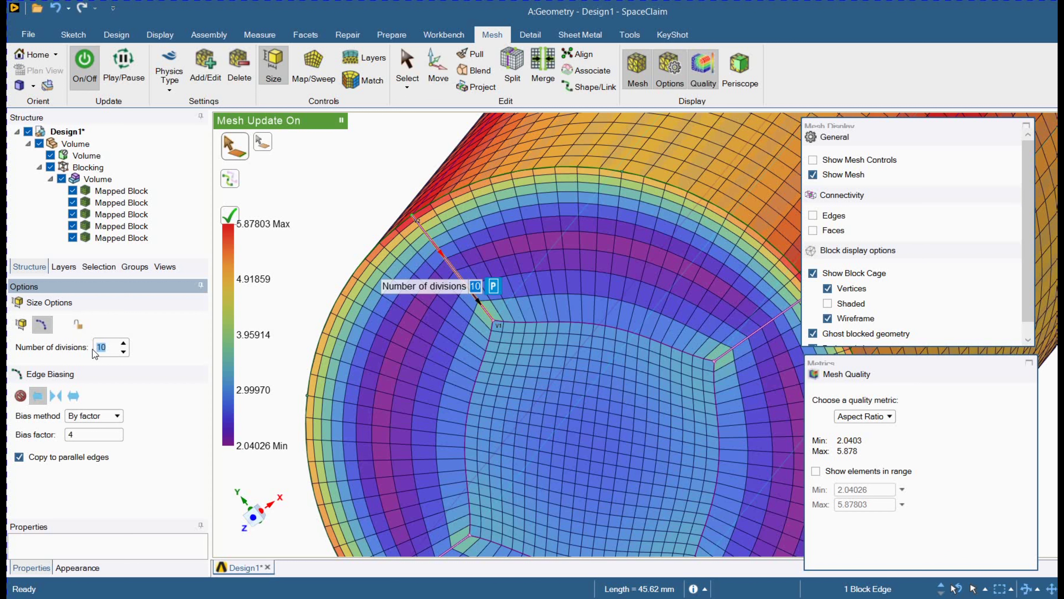
{"action": "type", "text": "40"}
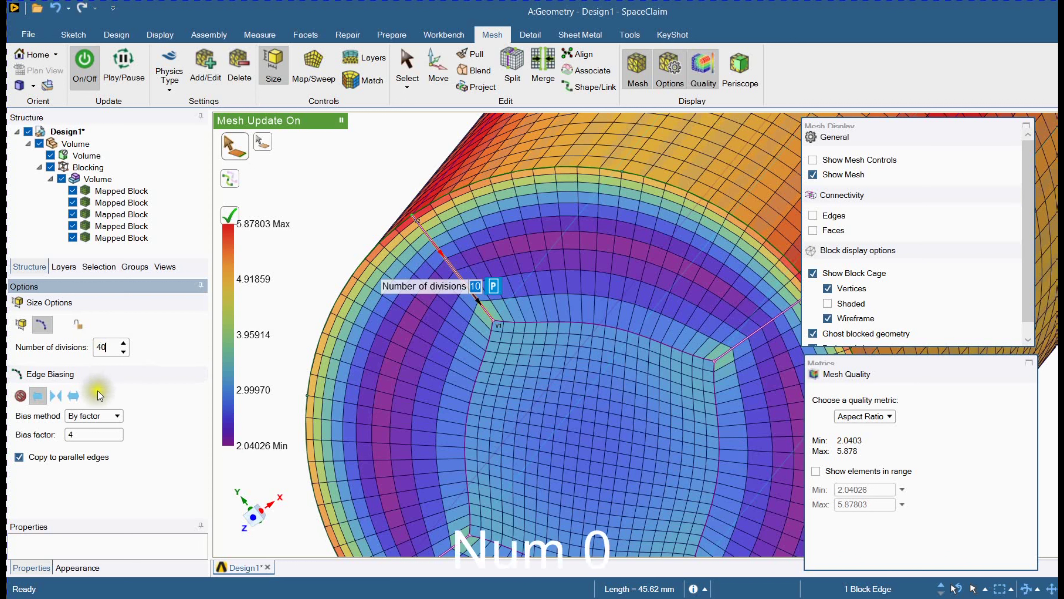
{"action": "left_click", "coordinate": [67, 435]}
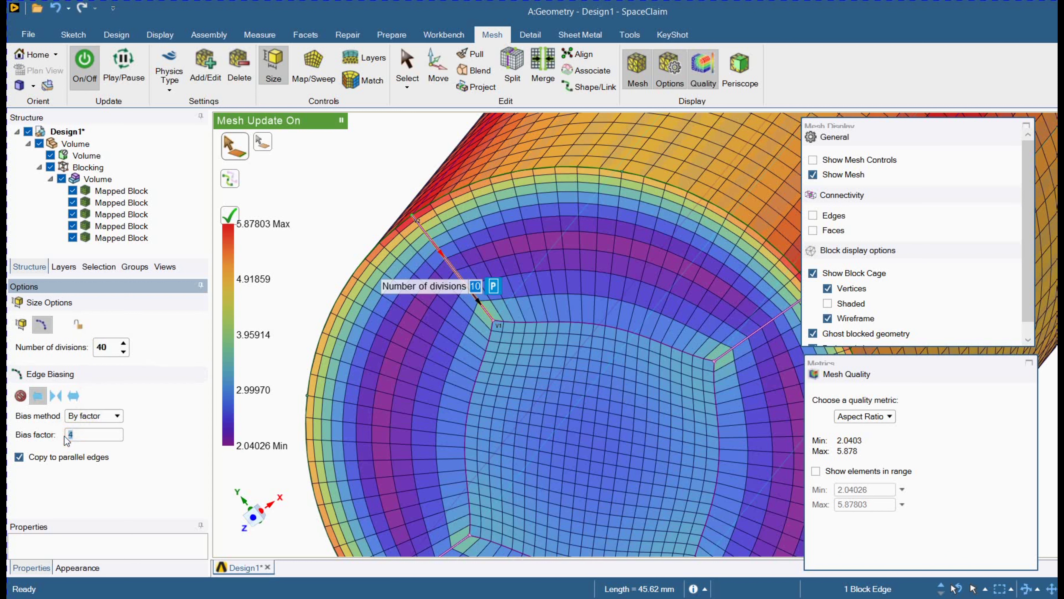
{"action": "type", "text": "1.5"}
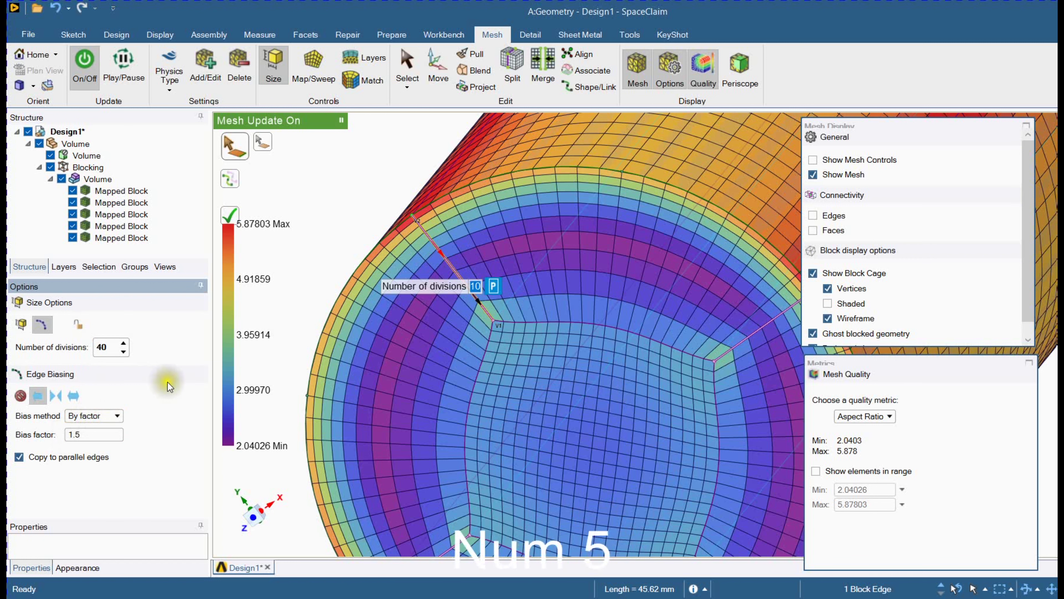
{"action": "key", "text": "Return"}
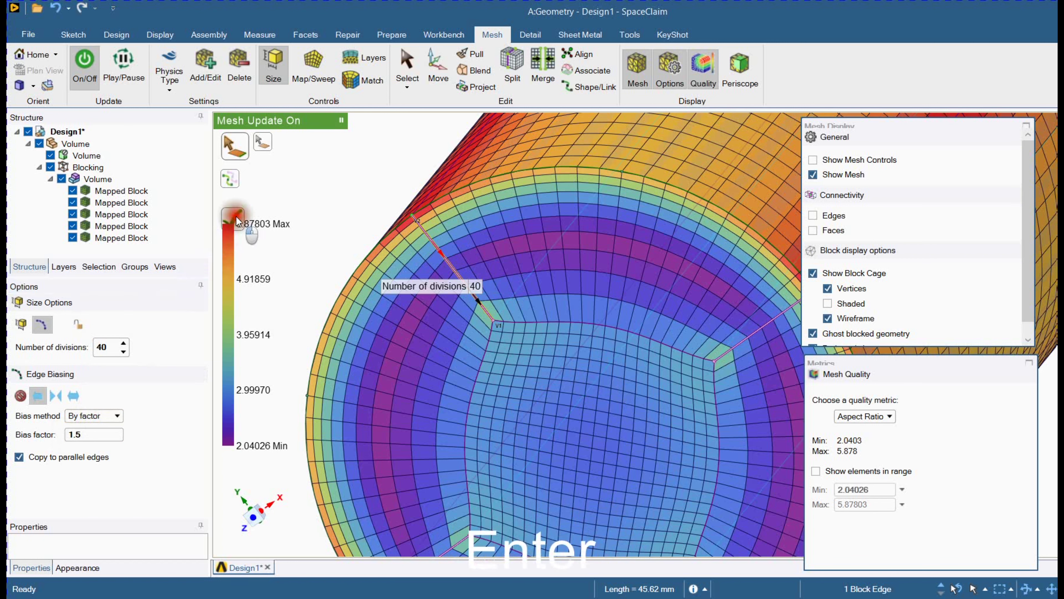
{"action": "left_click", "coordinate": [235, 216]}
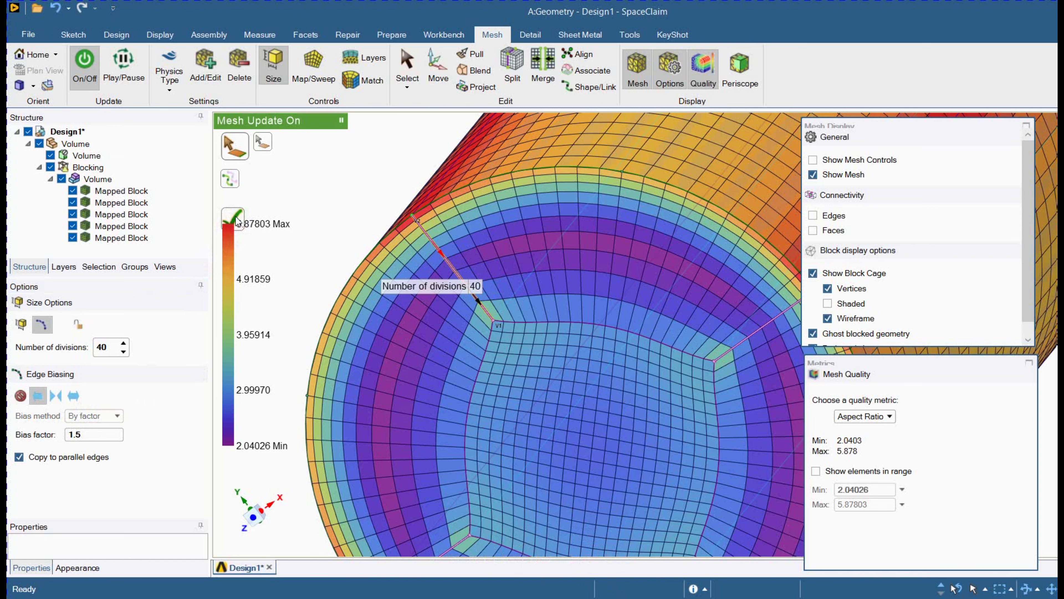
{"action": "left_click", "coordinate": [357, 235]}
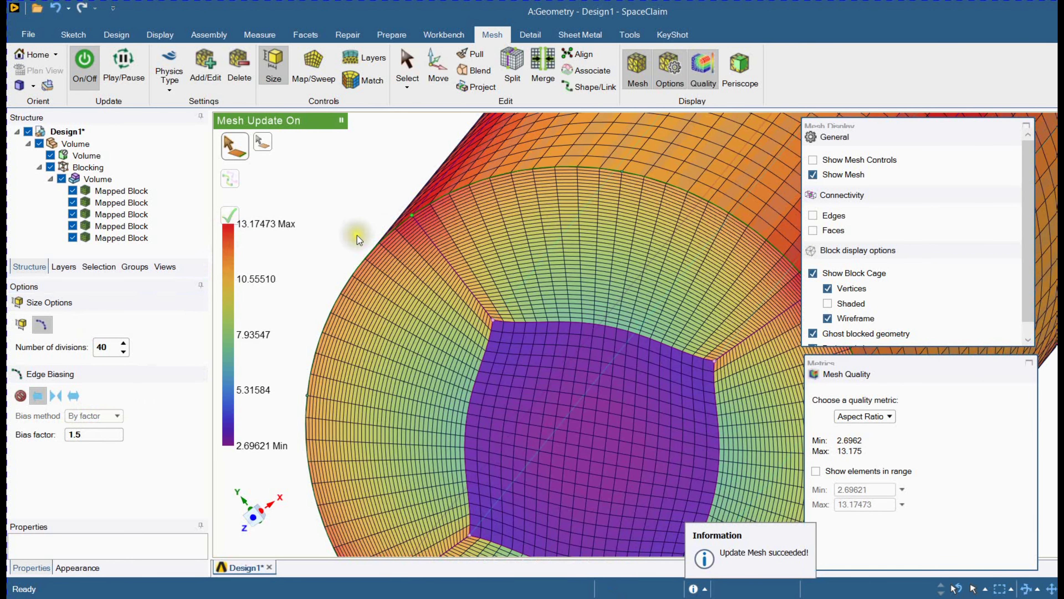
- Set two adjacent outer arc edges of the front face and their parallel edges to 40 divisions and update the mesh
{"action": "left_click", "coordinate": [367, 257]}
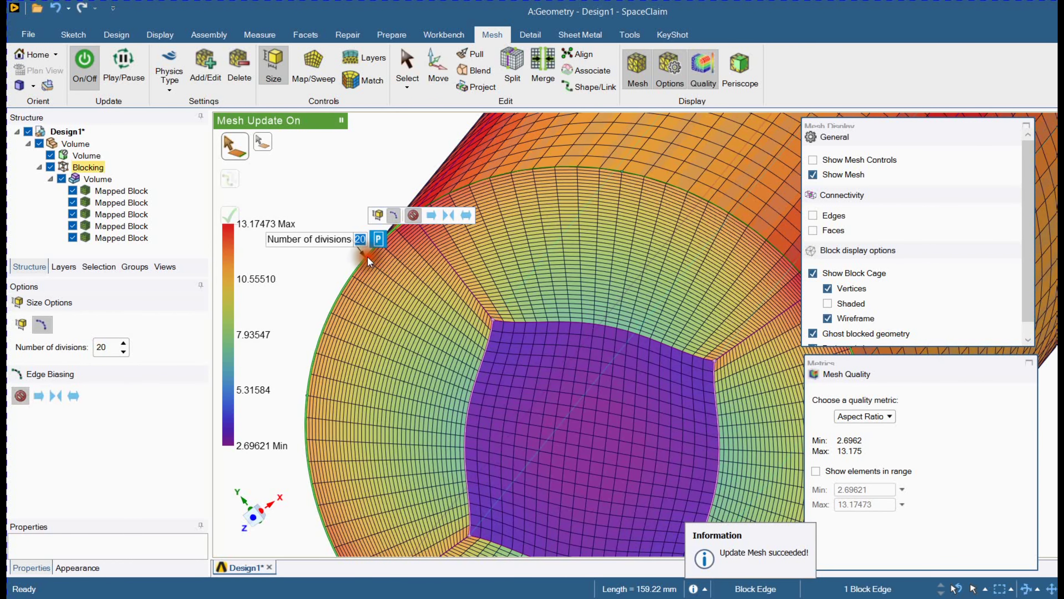
{"action": "left_click", "coordinate": [458, 188], "text": "ctrl"}
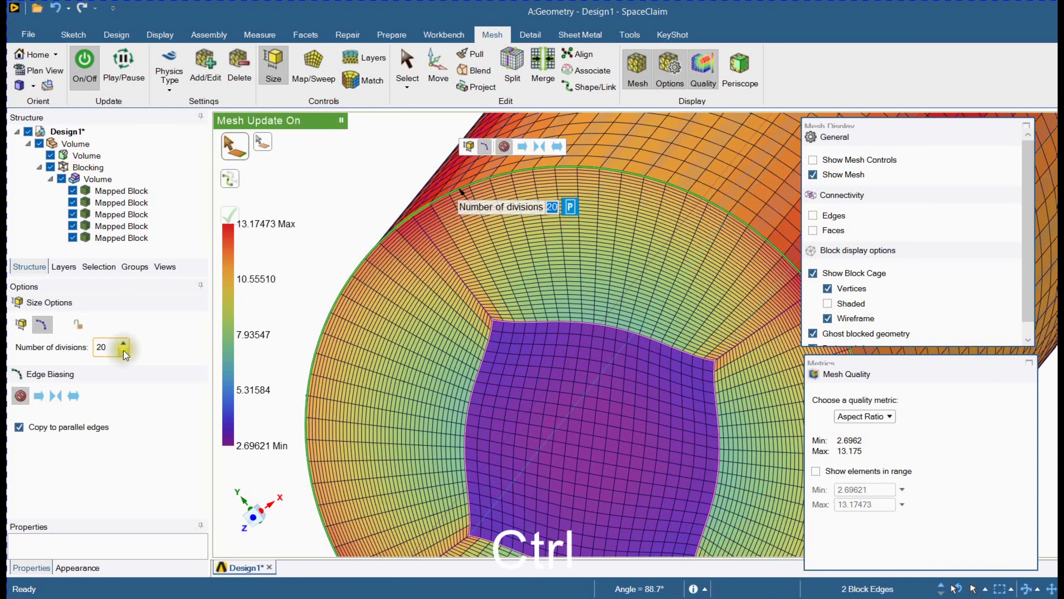
{"action": "double_click", "coordinate": [95, 350]}
{"action": "type", "text": "40"}
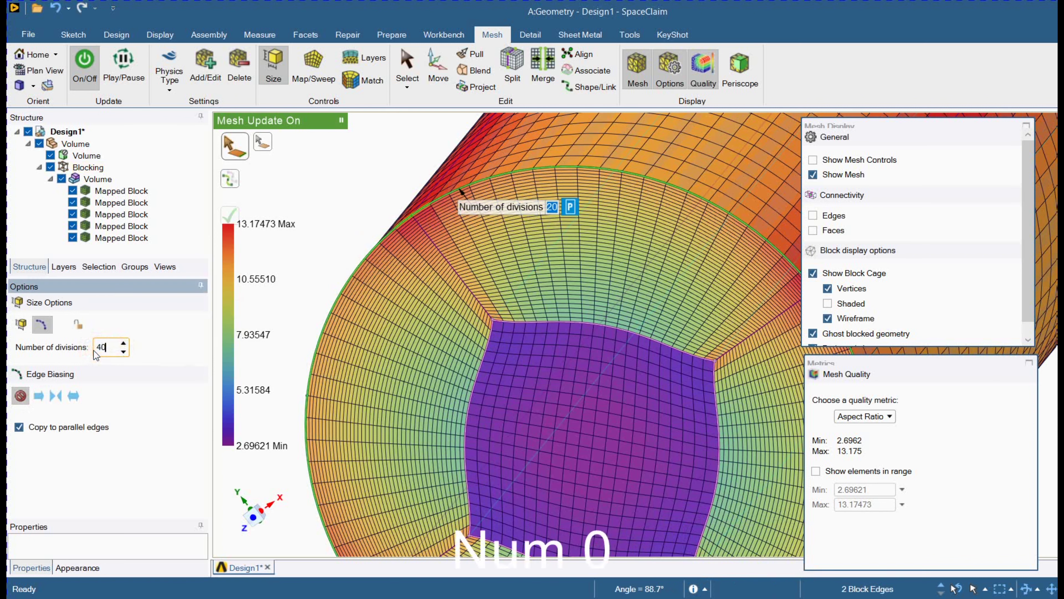
{"action": "key", "text": "Return"}
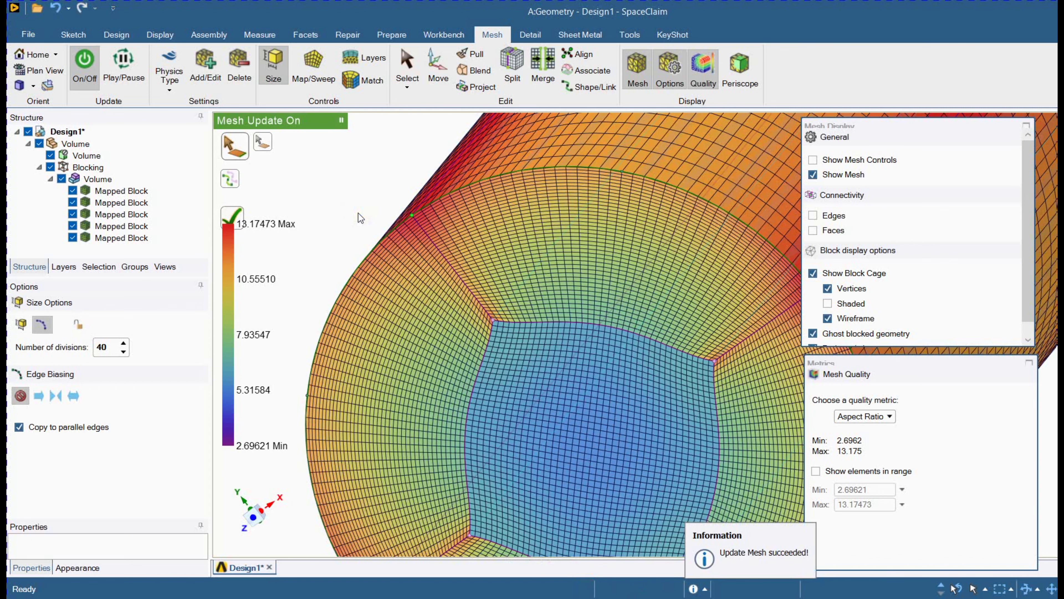
- Set the cylinder's lengthwise block edges to 120 divisions through one outer edge and its parallel edges, and update the mesh
{"action": "middle_click_drag", "start_coordinate": [359, 213], "coordinate": [312, 141]}
{"action": "scroll", "coordinate": [312, 141], "scroll_direction": "down", "scroll_amount": 1}
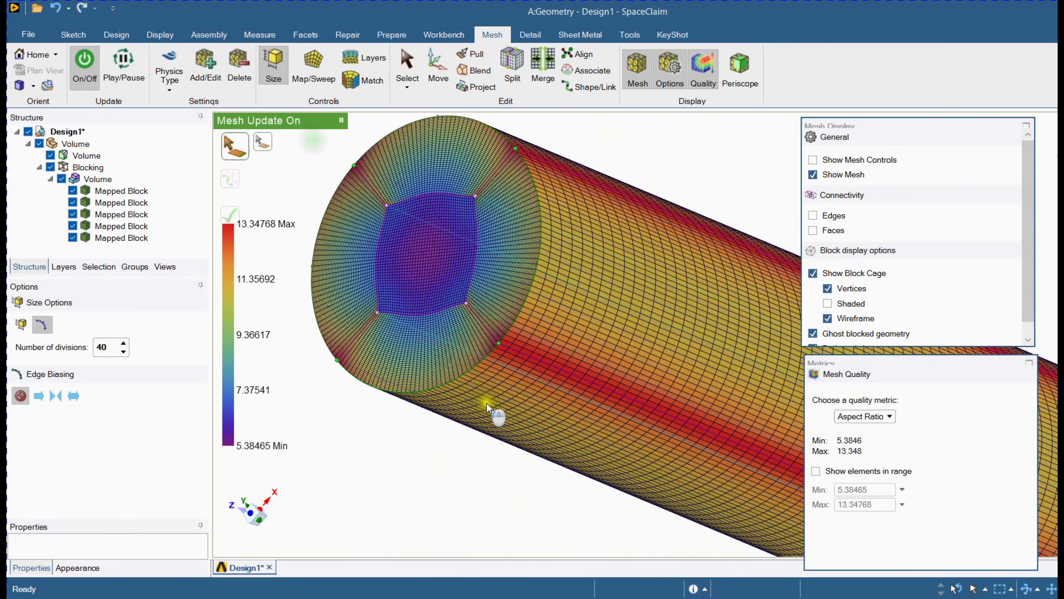
{"action": "scroll", "coordinate": [487, 403], "scroll_direction": "up", "scroll_amount": 5}
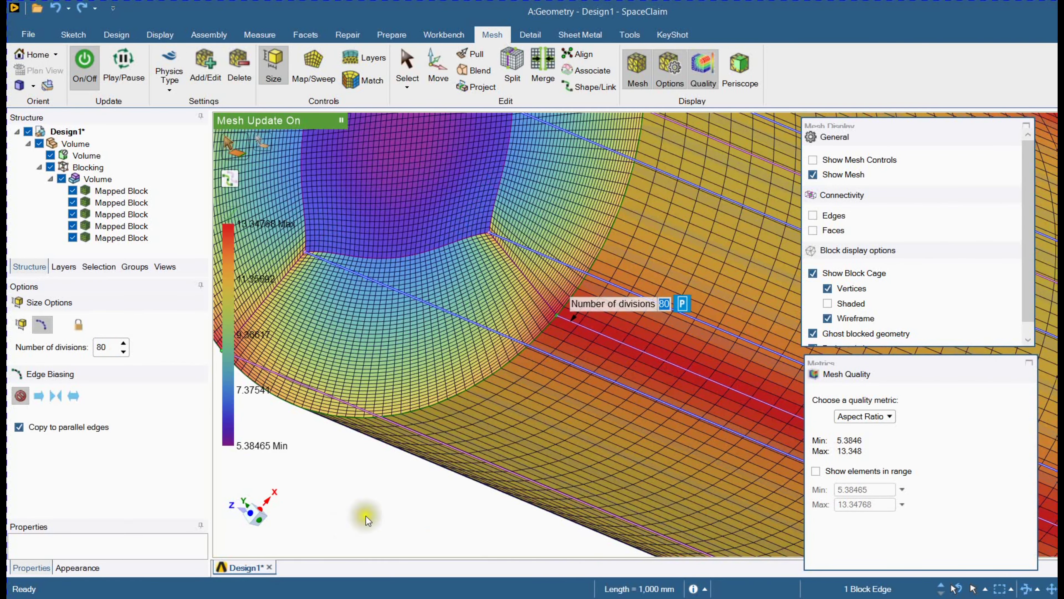
{"action": "left_click", "coordinate": [366, 517]}
{"action": "middle_click_drag", "start_coordinate": [366, 517], "coordinate": [380, 526]}
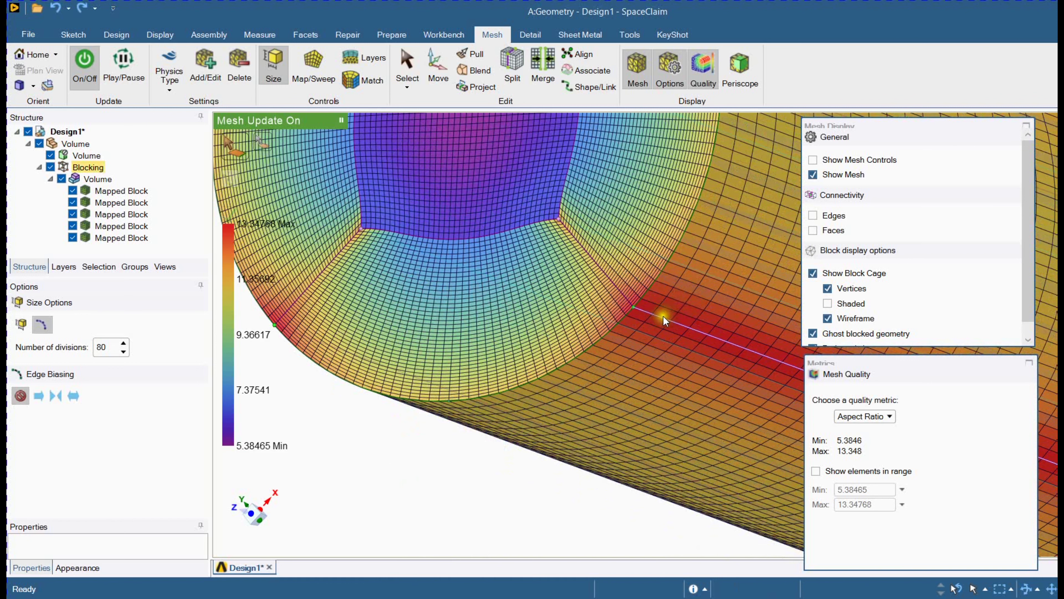
{"action": "left_click", "coordinate": [661, 317]}
{"action": "double_click", "coordinate": [110, 348]}
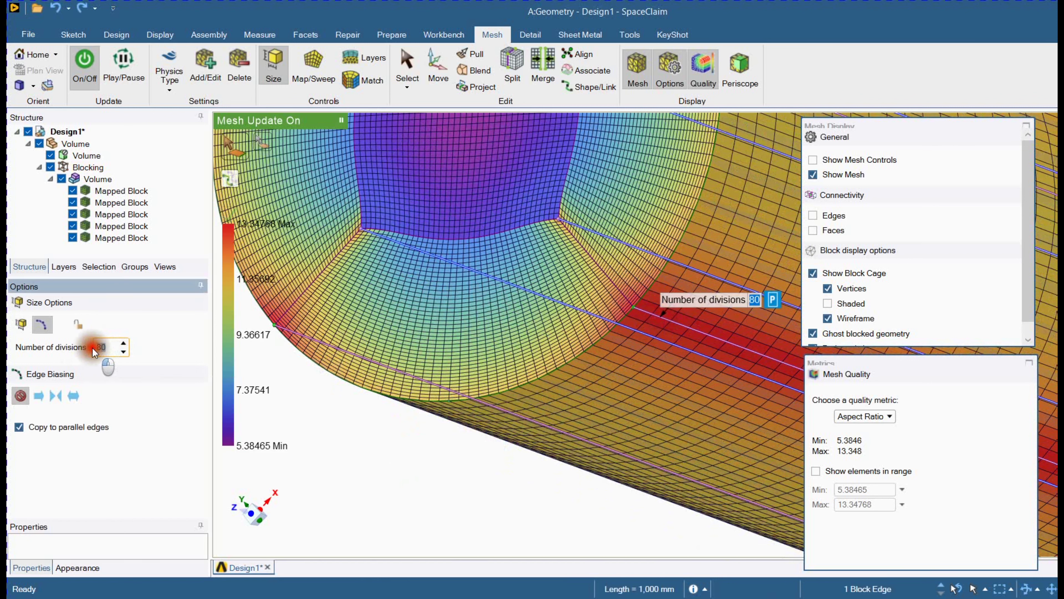
{"action": "type", "text": "120"}
{"action": "key", "text": "Return"}
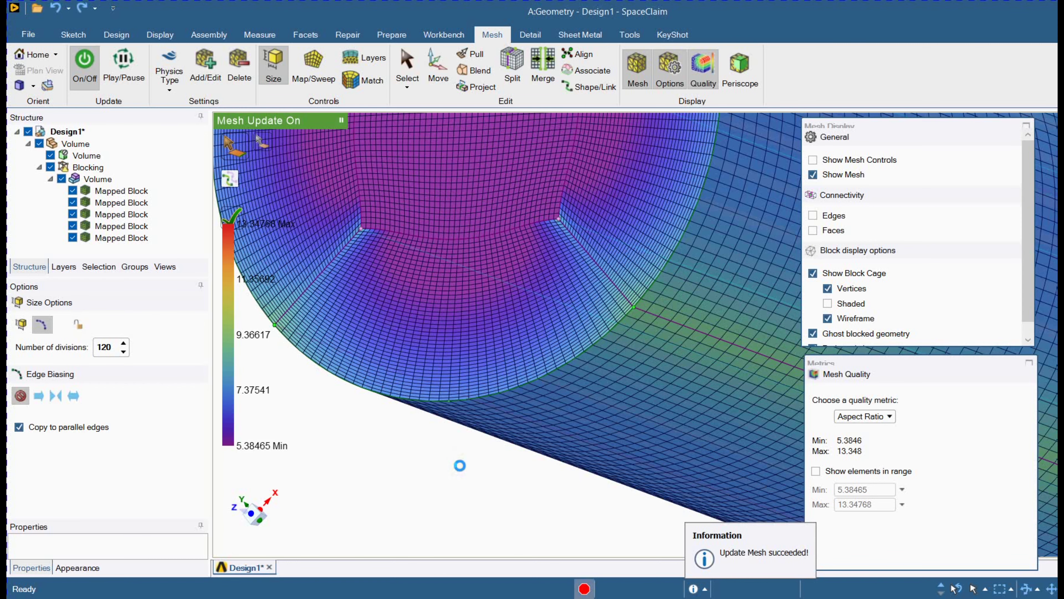
- Examine the Aspect Ratio distribution on the front face and along the cylinder's outer wall
{"action": "scroll", "coordinate": [460, 465], "scroll_direction": "up", "scroll_amount": 2}
{"action": "scroll", "coordinate": [459, 466], "scroll_direction": "down", "scroll_amount": 5}
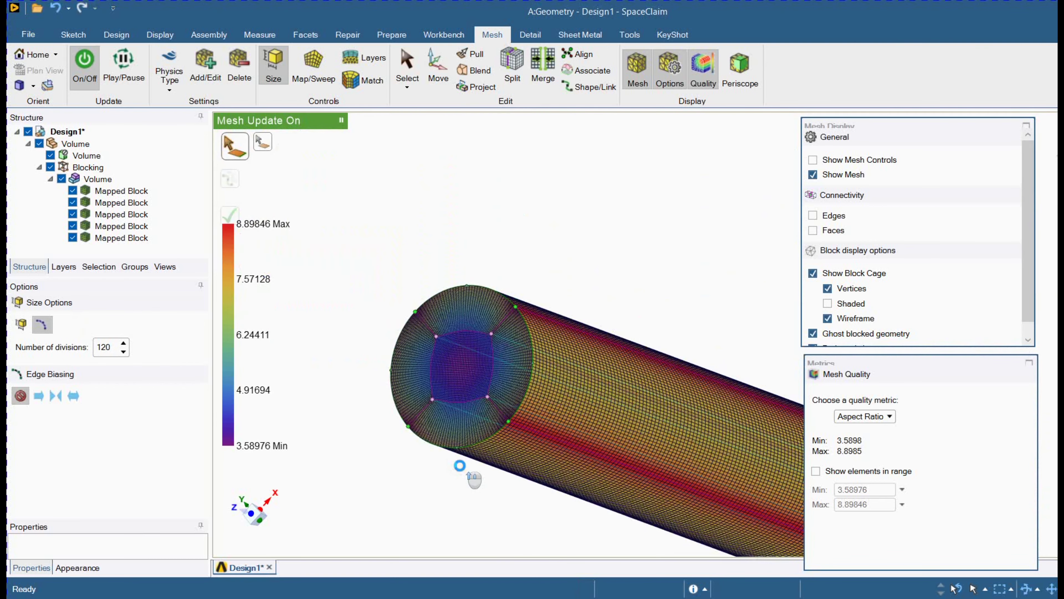
{"action": "scroll", "coordinate": [392, 410], "scroll_direction": "up", "scroll_amount": 3}
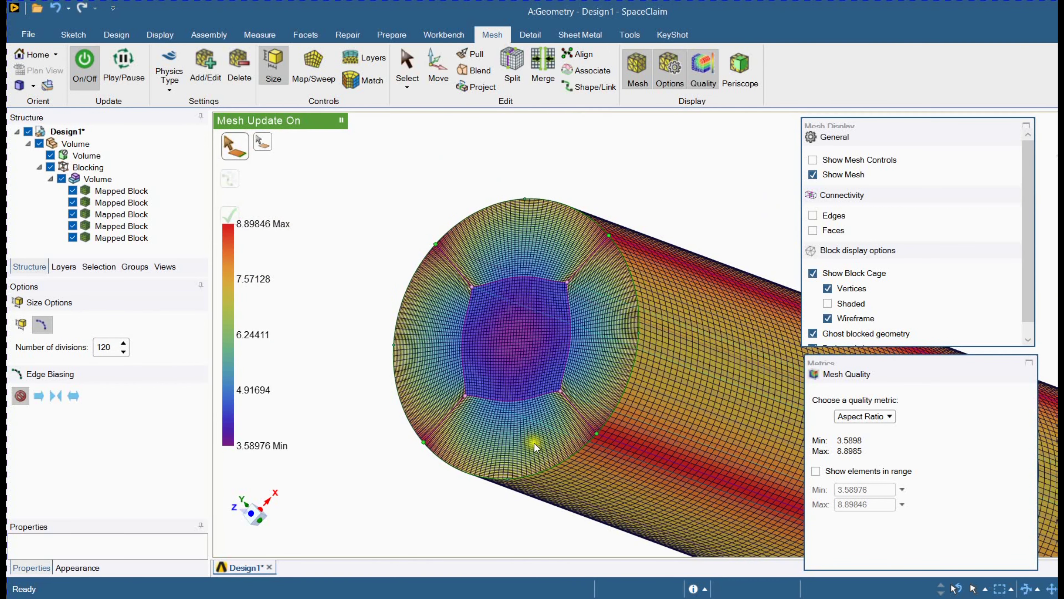
{"action": "scroll", "coordinate": [606, 468], "scroll_direction": "up", "scroll_amount": 6}
{"action": "scroll", "coordinate": [618, 474], "scroll_direction": "down", "scroll_amount": 6}
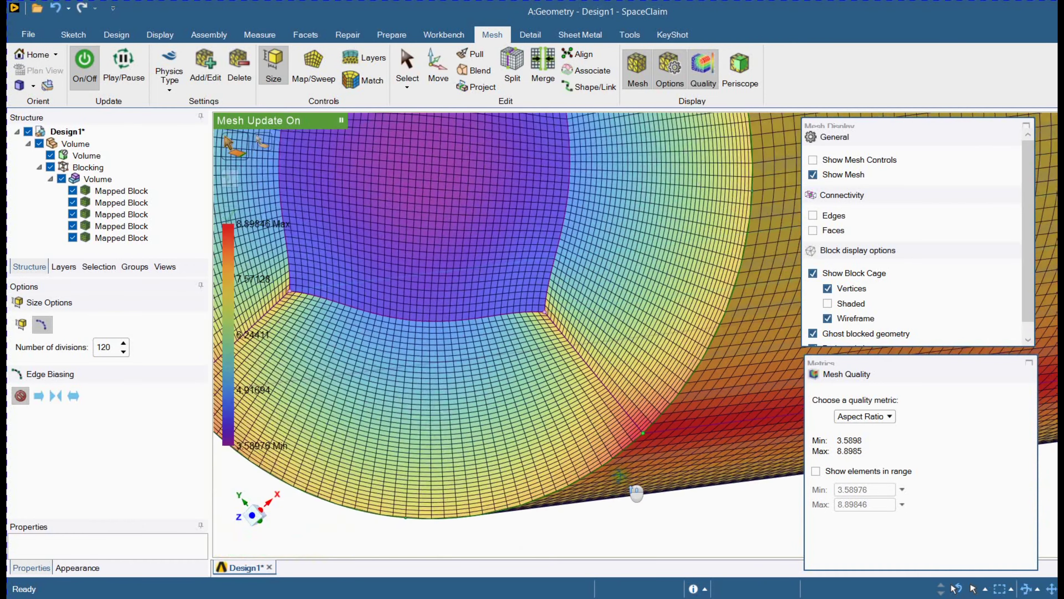
- Switch the mesh quality metric to Element Quality with the cylinder's front face in view
{"action": "middle_click_drag", "start_coordinate": [631, 495], "coordinate": [600, 519], "text": "ctrl"}
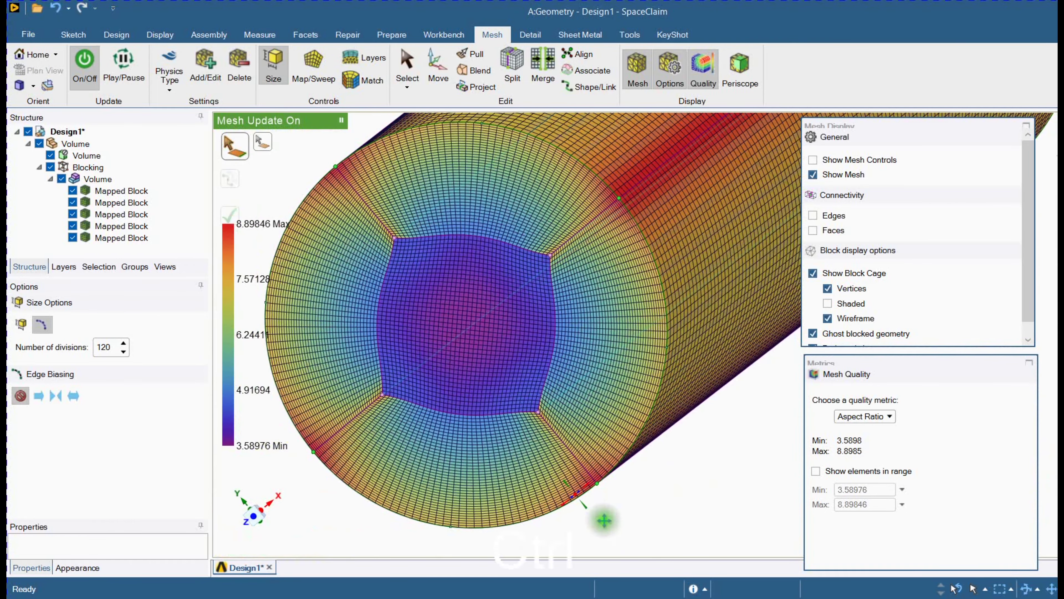
{"action": "left_click", "coordinate": [872, 416]}
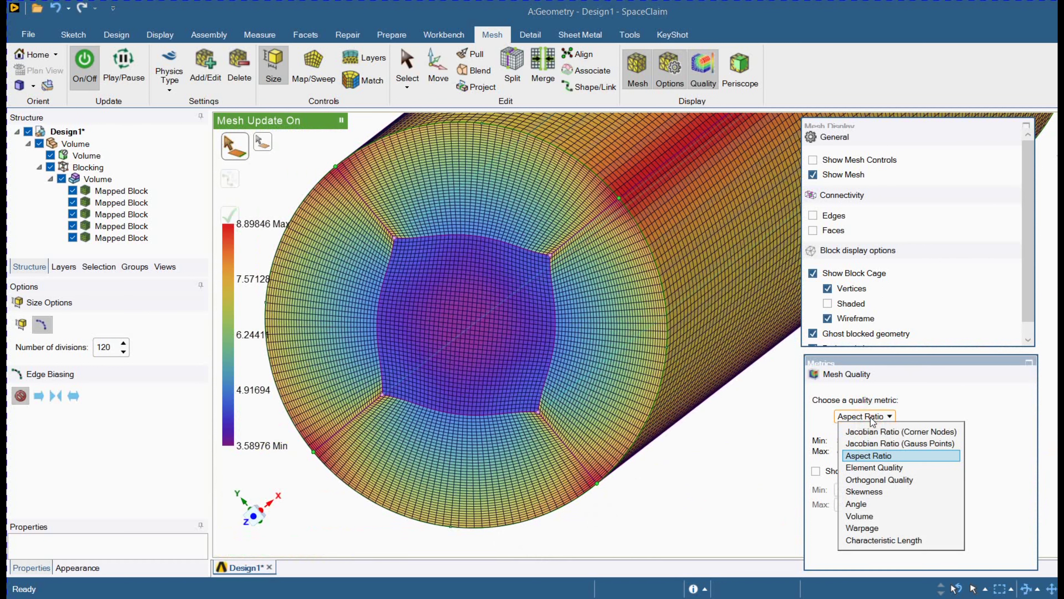
{"action": "left_click", "coordinate": [869, 467]}
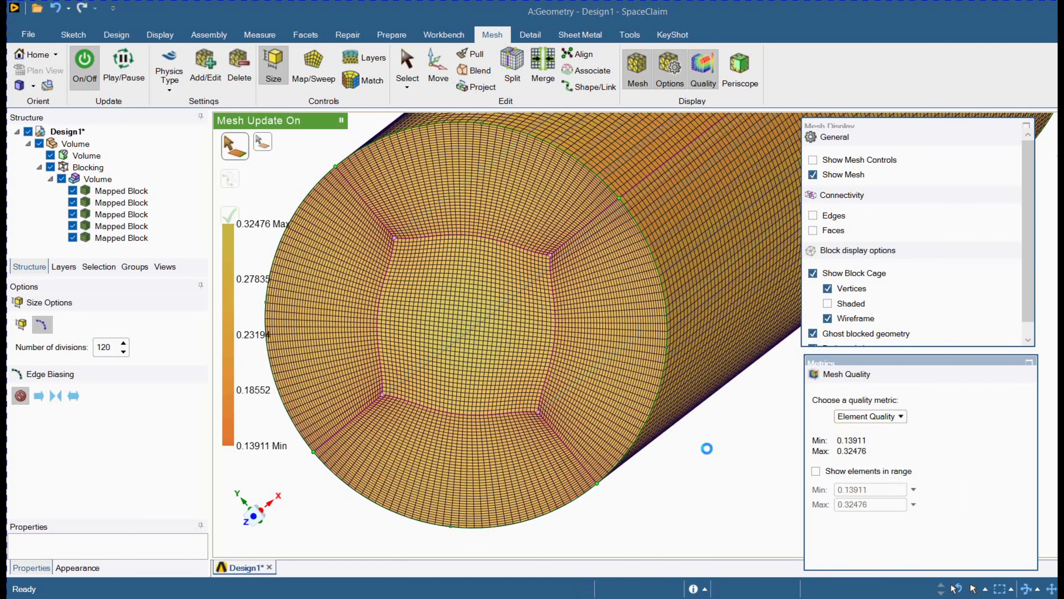
{"action": "scroll", "coordinate": [707, 449], "scroll_direction": "down", "scroll_amount": 3}
{"action": "scroll", "coordinate": [647, 447], "scroll_direction": "up", "scroll_amount": 2}
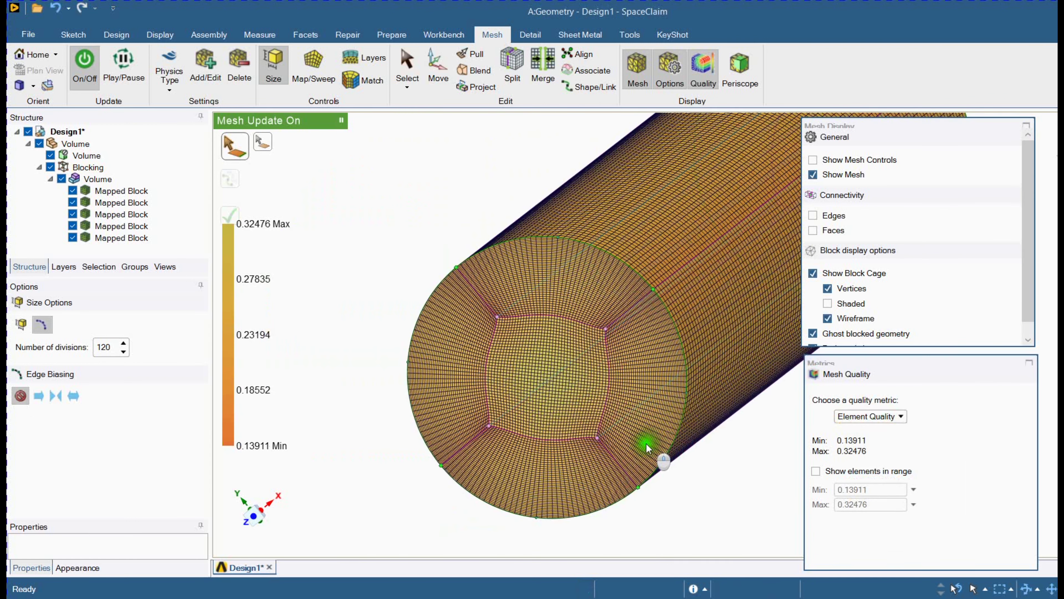
- Examine the Element Quality distribution around the front face's O-grid corners, its outer rim and the cylinder's side wall
{"action": "middle_click_drag", "start_coordinate": [648, 448], "coordinate": [440, 341]}
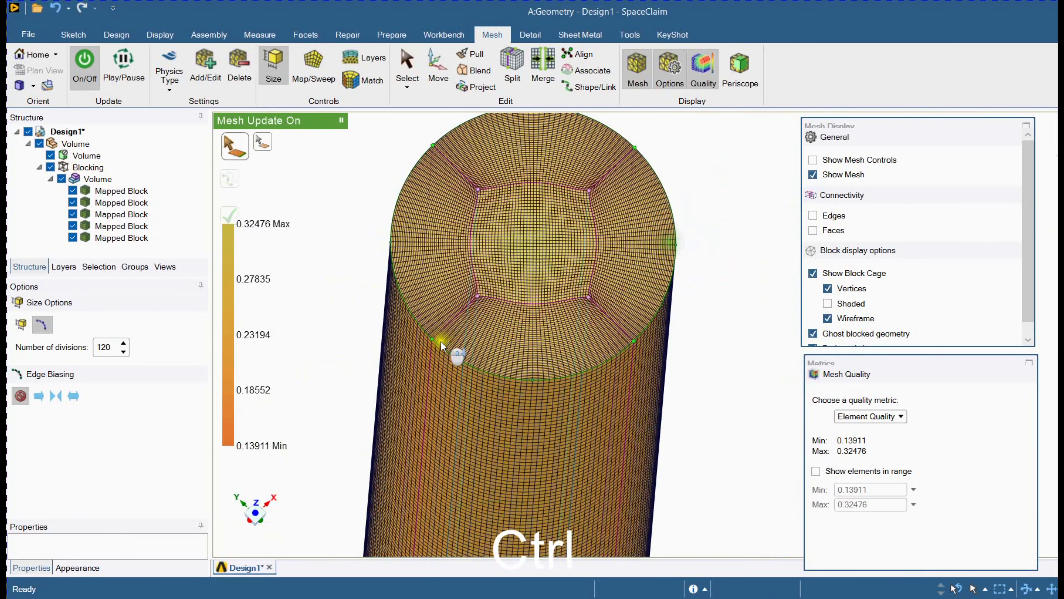
{"action": "scroll", "coordinate": [441, 341], "scroll_direction": "down", "scroll_amount": 5}
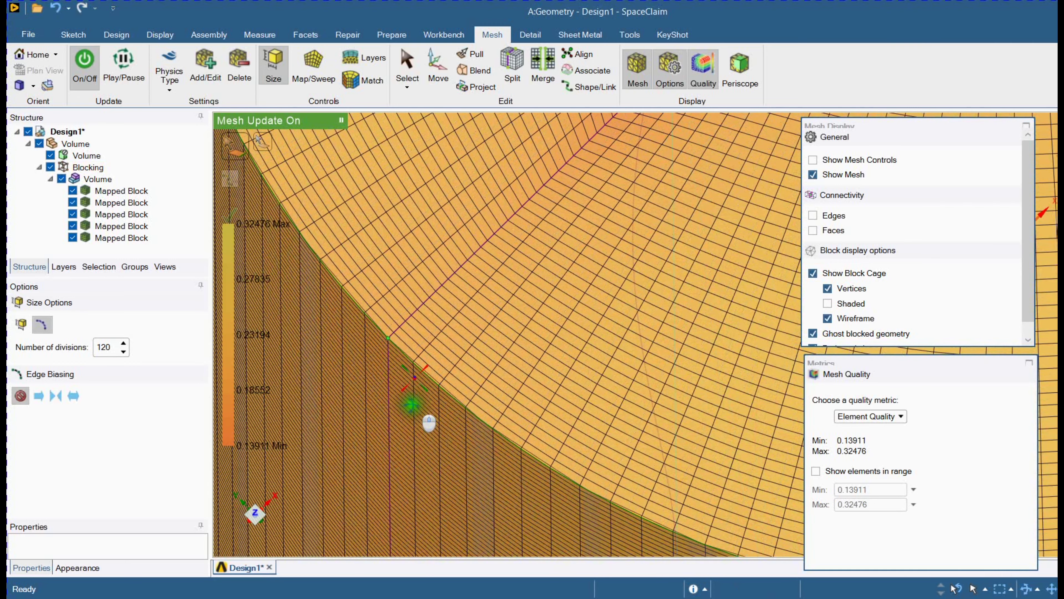
{"action": "scroll", "coordinate": [425, 371], "scroll_direction": "down", "scroll_amount": 3}
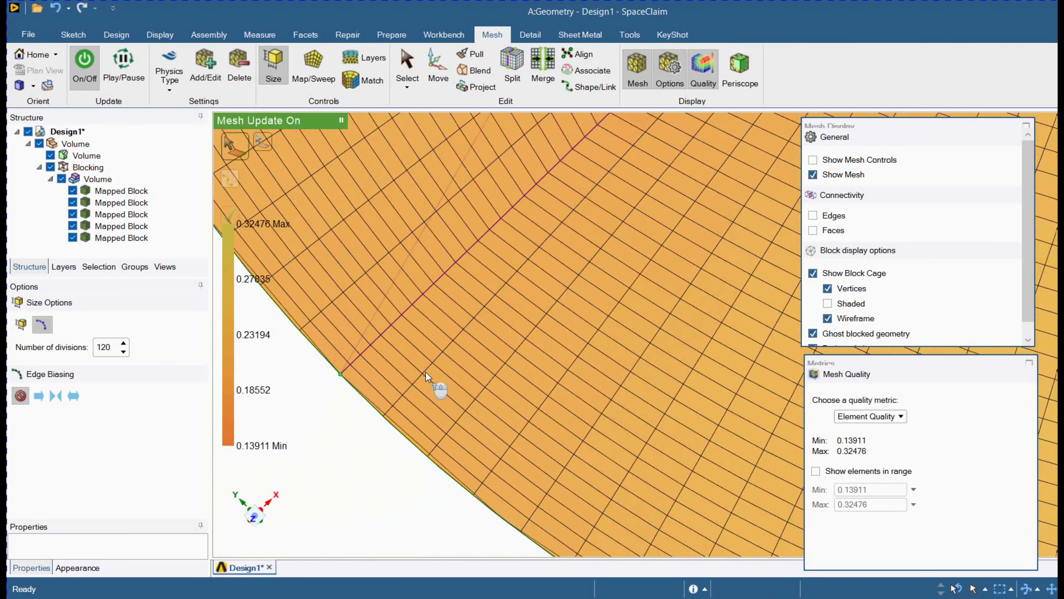
{"action": "scroll", "coordinate": [426, 371], "scroll_direction": "up", "scroll_amount": 6}
{"action": "scroll", "coordinate": [541, 324], "scroll_direction": "down", "scroll_amount": 4}
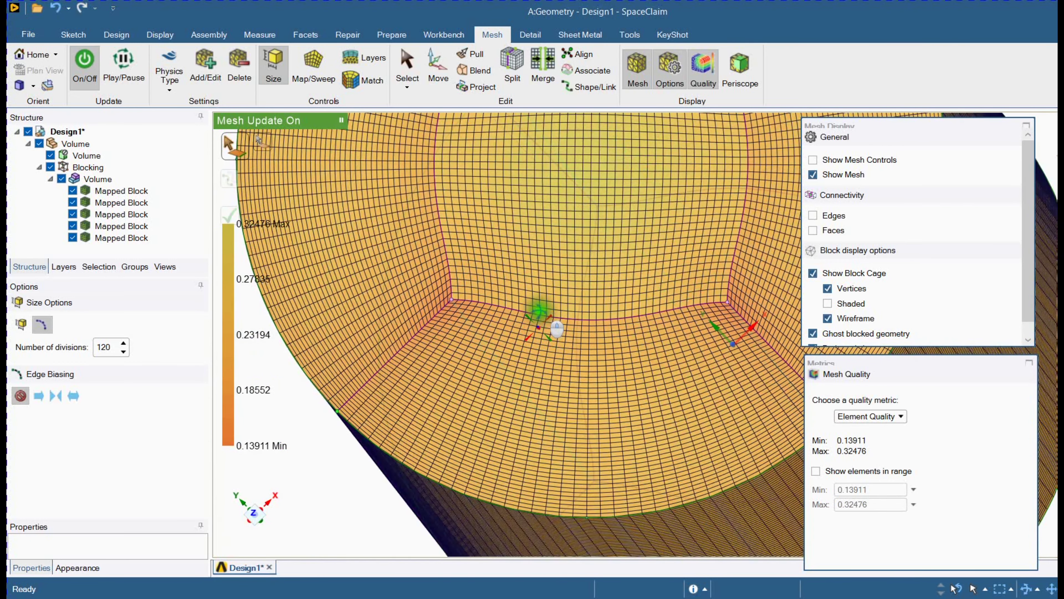
{"action": "middle_click_drag", "start_coordinate": [539, 311], "coordinate": [540, 309]}
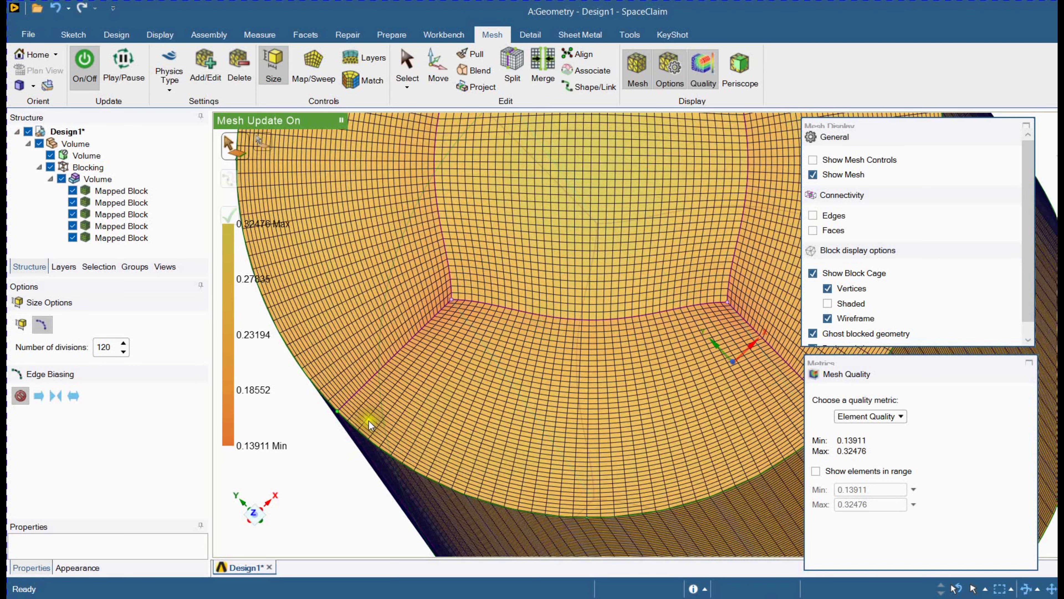
{"action": "scroll", "coordinate": [423, 453], "scroll_direction": "up", "scroll_amount": 4}
{"action": "middle_click_drag", "start_coordinate": [420, 455], "coordinate": [380, 537]}
{"action": "scroll", "coordinate": [389, 447], "scroll_direction": "down", "scroll_amount": 4}
{"action": "scroll", "coordinate": [389, 446], "scroll_direction": "up", "scroll_amount": 5}
{"action": "middle_click_drag", "start_coordinate": [389, 446], "coordinate": [293, 492]}
{"action": "scroll", "coordinate": [501, 377], "scroll_direction": "up", "scroll_amount": 5}
{"action": "middle_click_drag", "start_coordinate": [649, 390], "coordinate": [574, 396]}
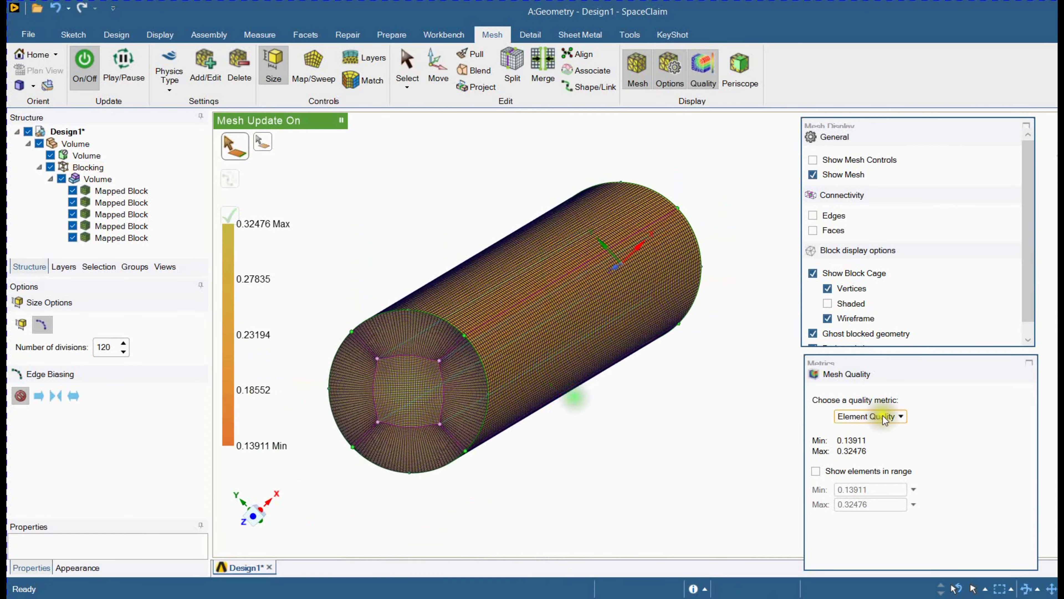
- Switch the quality metric to Skewness and inspect the elements around an inner O-grid corner of the front face
{"action": "left_click", "coordinate": [880, 416]}
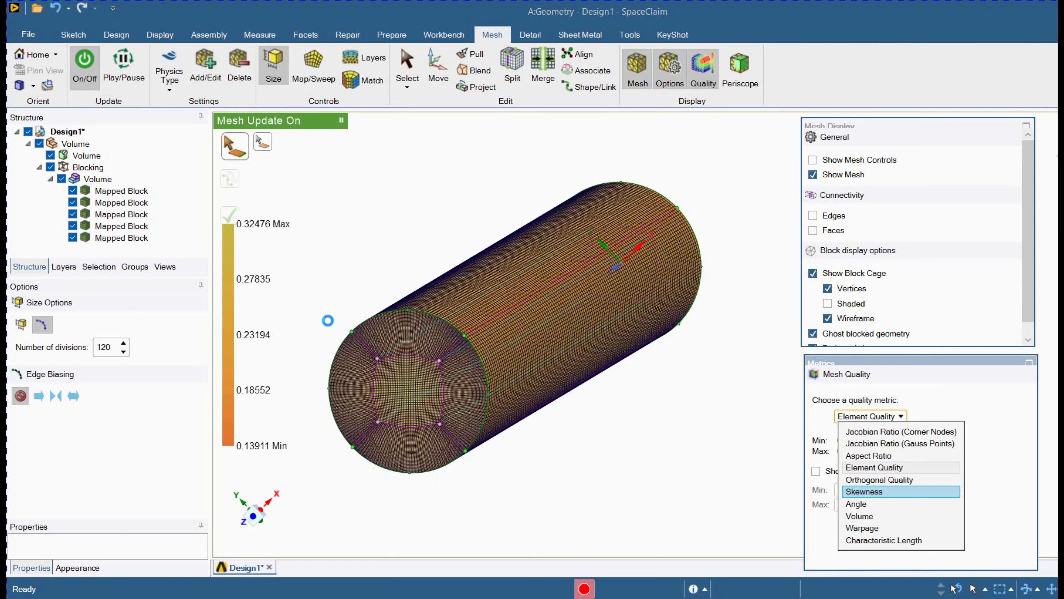
{"action": "key", "text": "Return"}
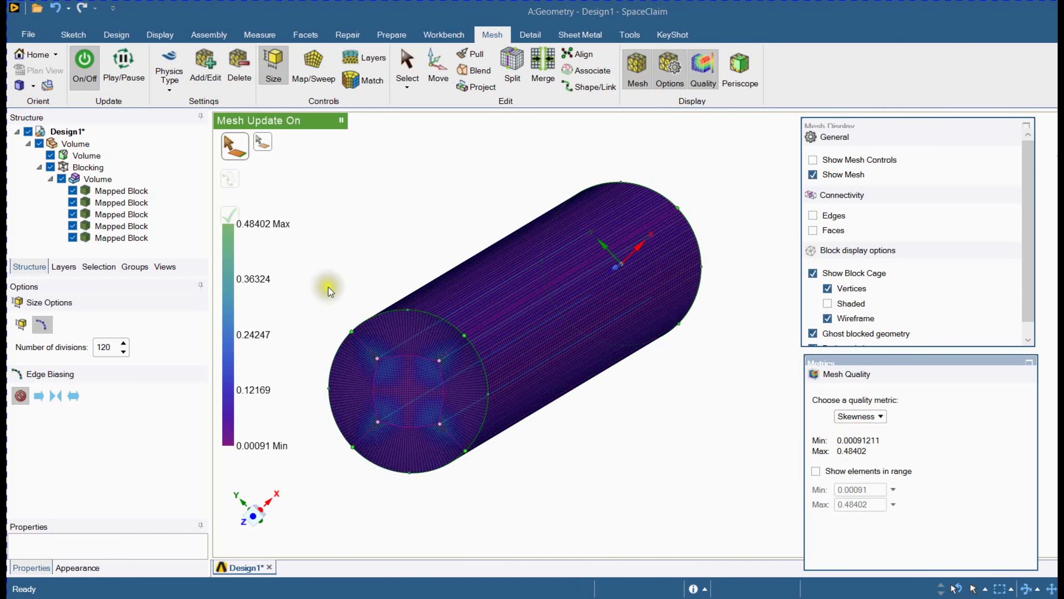
{"action": "scroll", "coordinate": [407, 404], "scroll_direction": "up", "scroll_amount": 5}
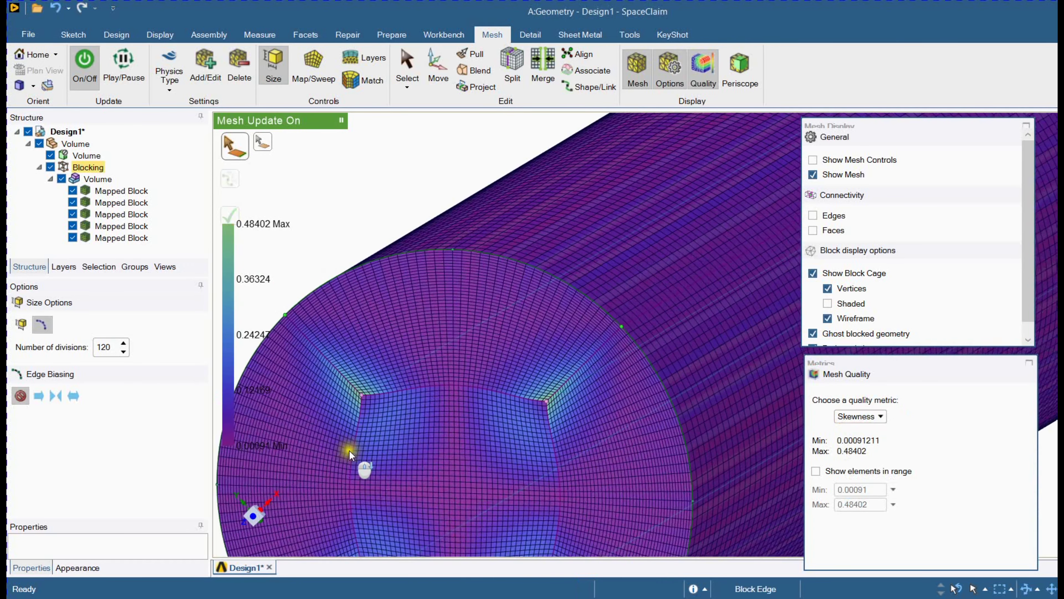
{"action": "scroll", "coordinate": [349, 454], "scroll_direction": "up", "scroll_amount": 5}
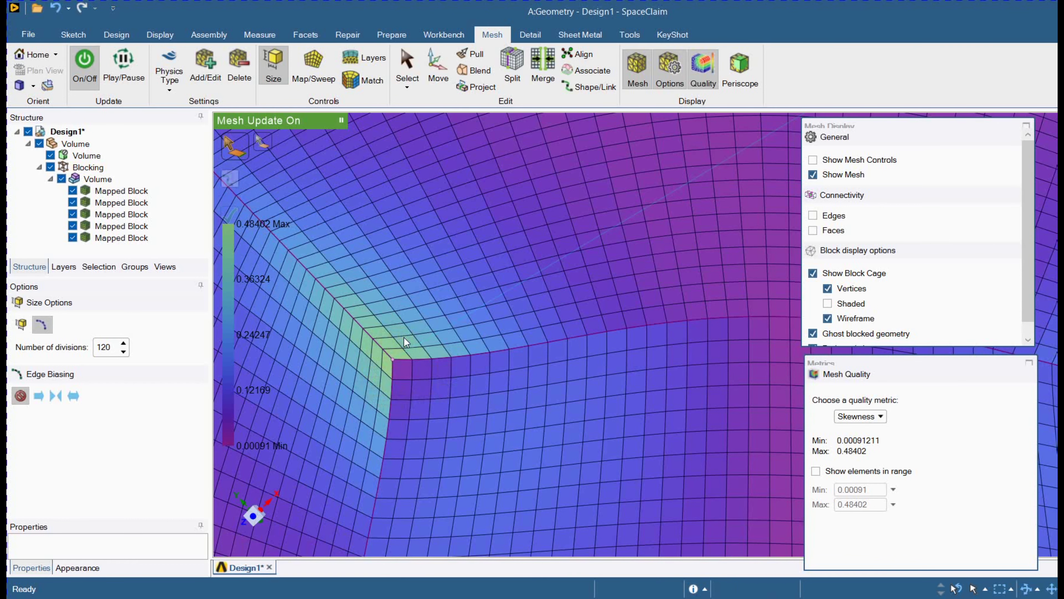
{"action": "scroll", "coordinate": [403, 337], "scroll_direction": "down", "scroll_amount": 10}
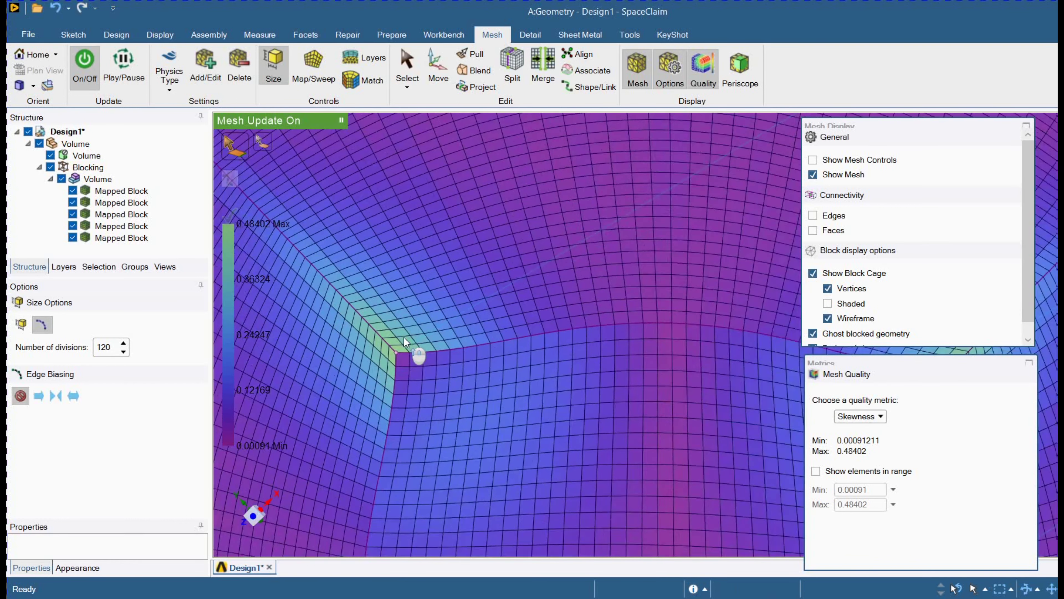
- Hide the solid body and the full blocking, leaving only the first Mapped Block, the upper outer one, displayed
{"action": "left_click", "coordinate": [62, 178]}
{"action": "left_click", "coordinate": [39, 143]}
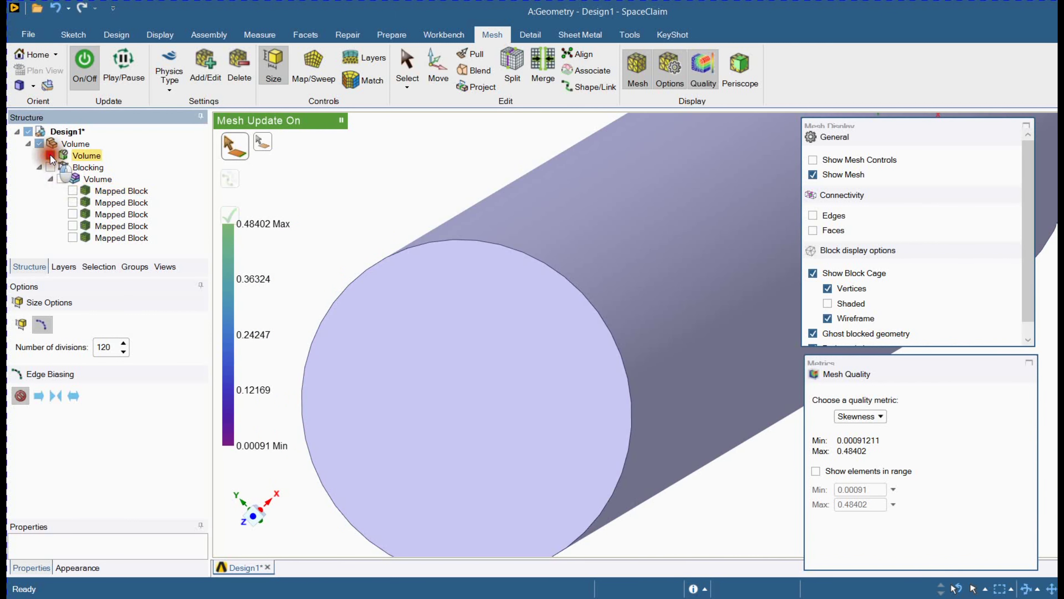
{"action": "left_click", "coordinate": [245, 175]}
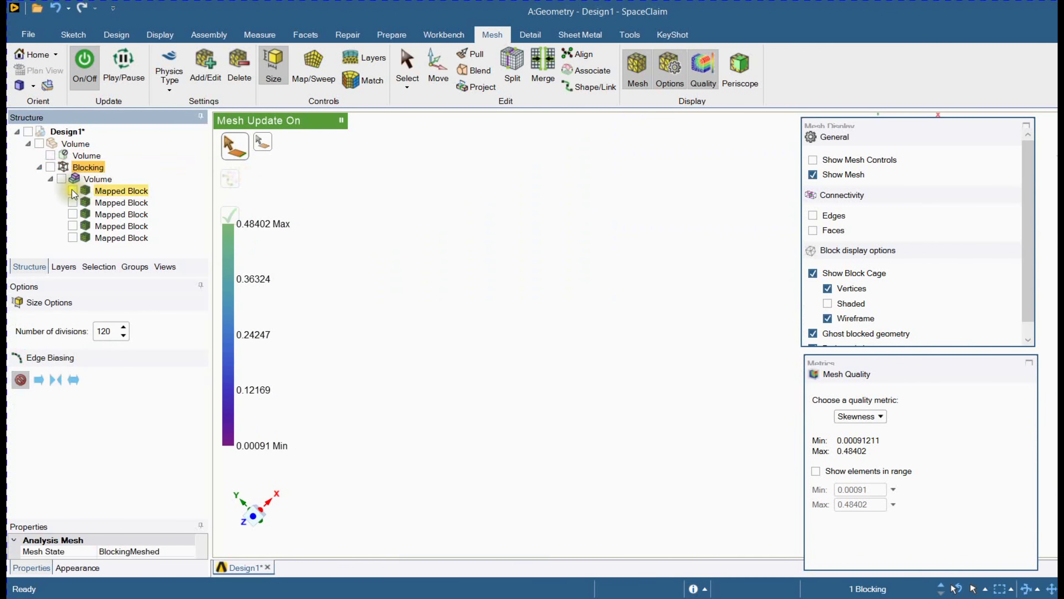
{"action": "left_click", "coordinate": [433, 239]}
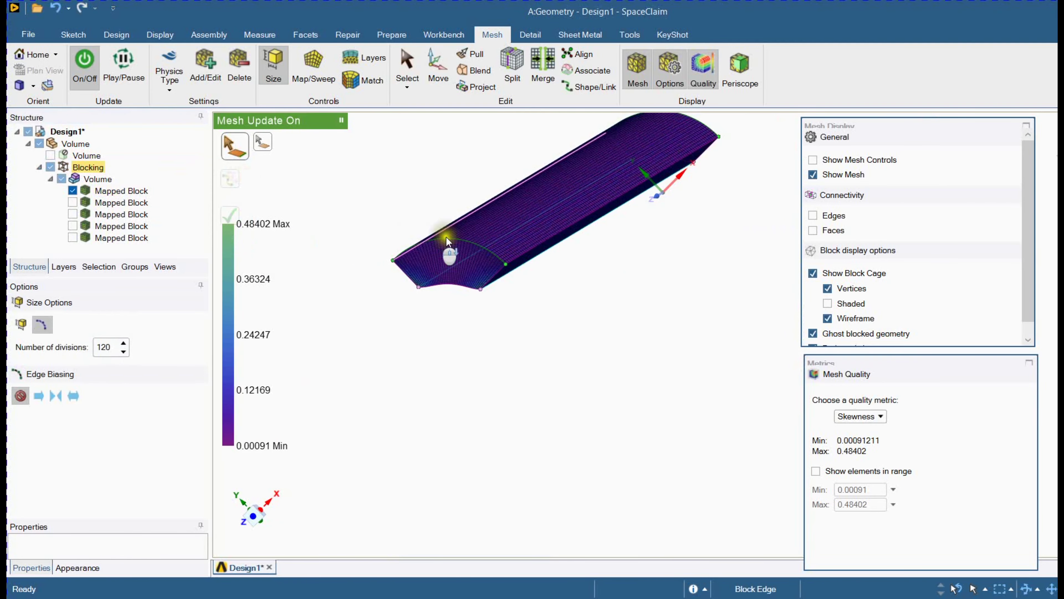
- Examine the skewness along the inner lengthwise edges and end face of the isolated outer block
{"action": "middle_click_drag", "start_coordinate": [440, 231], "coordinate": [495, 175]}
{"action": "scroll", "coordinate": [489, 181], "scroll_direction": "up", "scroll_amount": 5}
{"action": "mouse_move", "coordinate": [473, 216]}
{"action": "middle_mouse_down"}
{"action": "mouse_move", "coordinate": [446, 216]}
{"action": "mouse_move", "coordinate": [534, 217]}
{"action": "mouse_move", "coordinate": [563, 202]}
{"action": "mouse_move", "coordinate": [533, 184]}
{"action": "middle_mouse_up"}
{"action": "scroll", "coordinate": [447, 217], "scroll_direction": "down", "scroll_amount": 3}
{"action": "scroll", "coordinate": [393, 262], "scroll_direction": "down", "scroll_amount": 8}
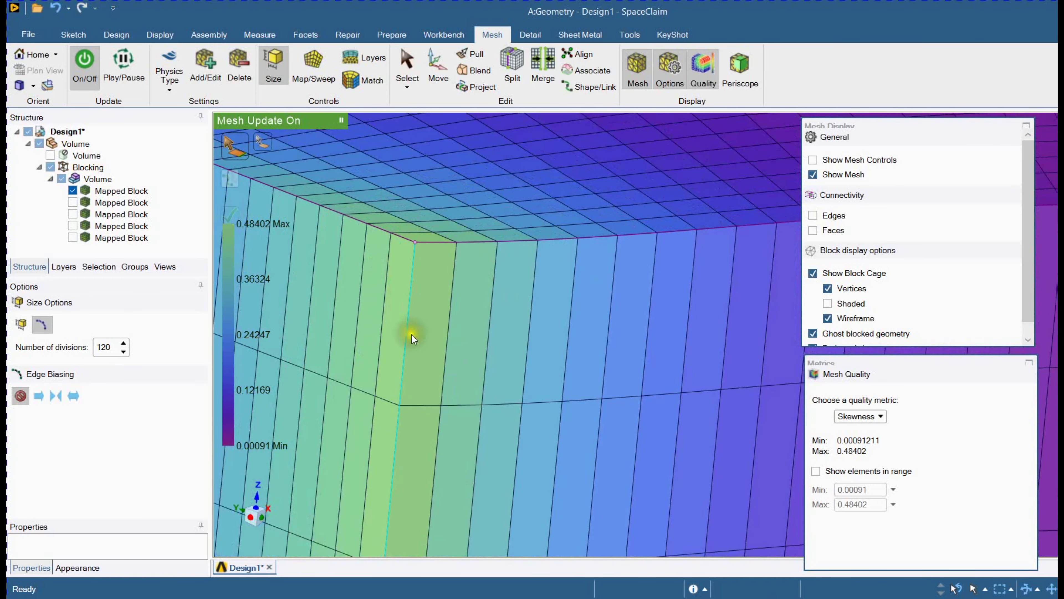
{"action": "scroll", "coordinate": [404, 316], "scroll_direction": "up", "scroll_amount": 8}
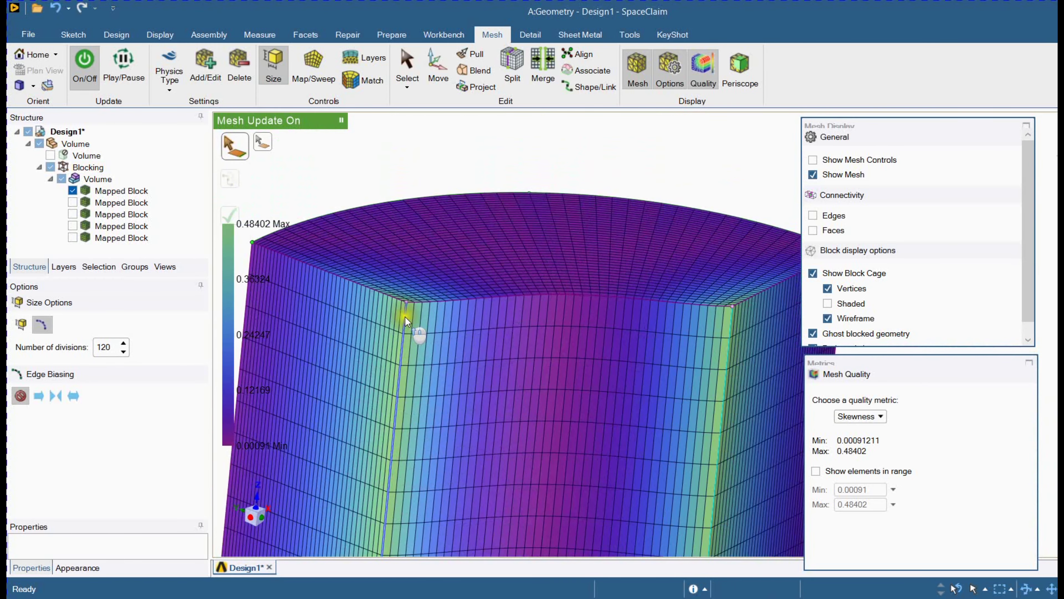
{"action": "middle_click_drag", "start_coordinate": [404, 316], "coordinate": [391, 376]}
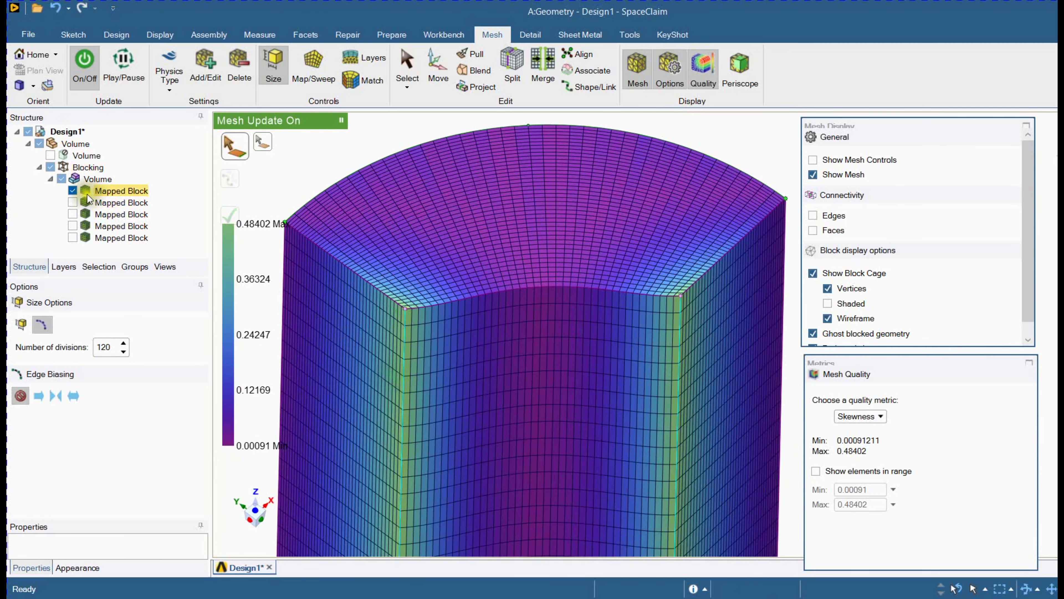
- Isolate the last Mapped Block, the central core, and examine the skewness at its corners and along its sides
{"action": "left_click", "coordinate": [72, 190]}
{"action": "left_click", "coordinate": [72, 238]}
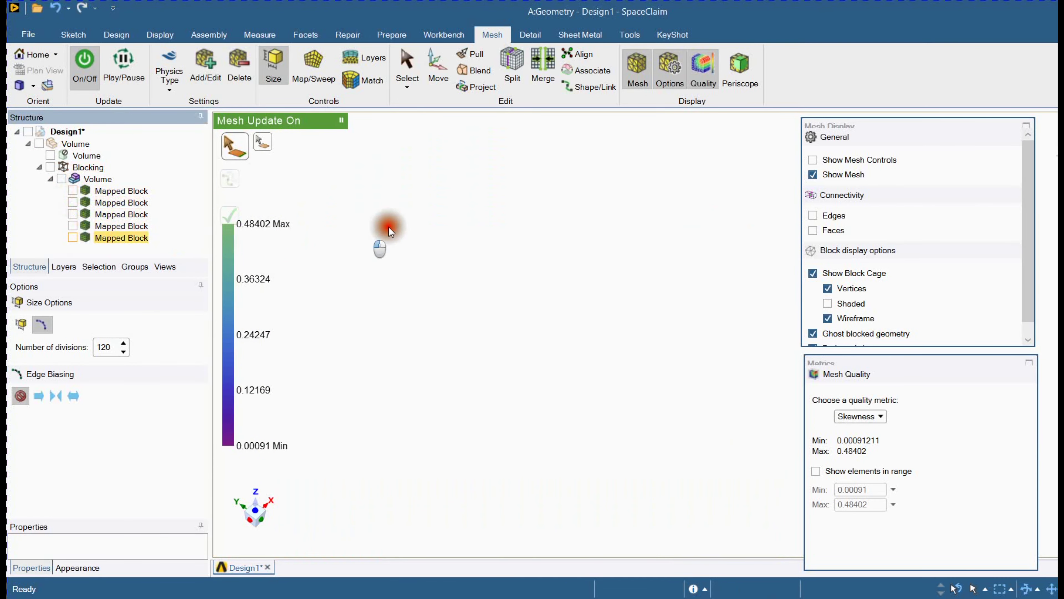
{"action": "scroll", "coordinate": [444, 224], "scroll_direction": "up", "scroll_amount": 3}
{"action": "scroll", "coordinate": [478, 397], "scroll_direction": "down", "scroll_amount": 3}
{"action": "middle_click_drag", "start_coordinate": [478, 402], "coordinate": [417, 358]}
{"action": "scroll", "coordinate": [634, 389], "scroll_direction": "down", "scroll_amount": 5}
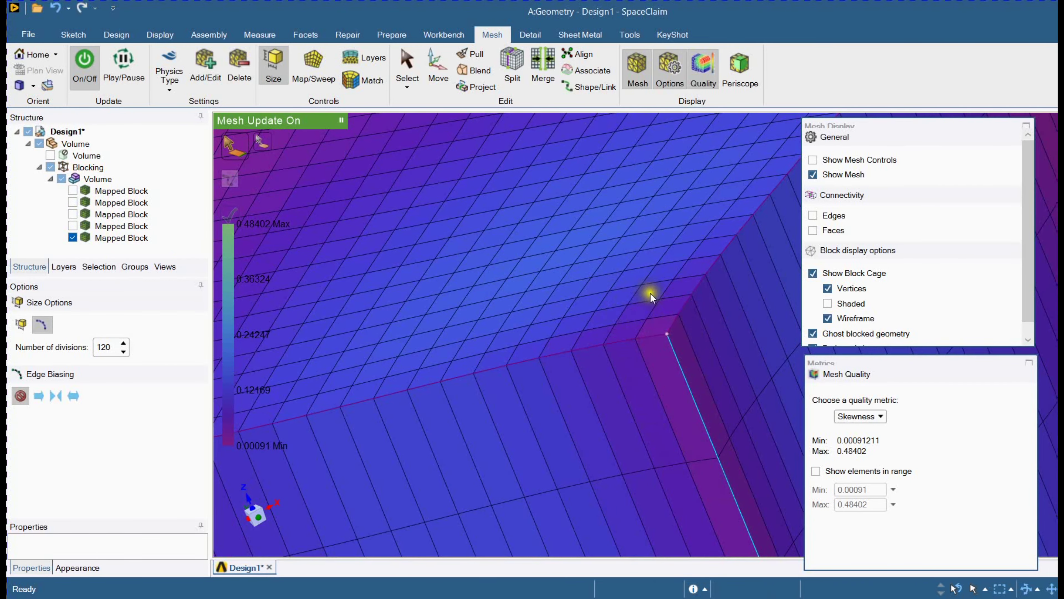
{"action": "middle_click_drag", "start_coordinate": [687, 325], "coordinate": [559, 427], "text": "ctrl"}
{"action": "scroll", "coordinate": [530, 226], "scroll_direction": "up", "scroll_amount": 3}
{"action": "scroll", "coordinate": [530, 226], "scroll_direction": "down", "scroll_amount": 4}
{"action": "scroll", "coordinate": [537, 292], "scroll_direction": "up", "scroll_amount": 3}
{"action": "scroll", "coordinate": [537, 293], "scroll_direction": "up", "scroll_amount": 7}
{"action": "scroll", "coordinate": [515, 397], "scroll_direction": "down", "scroll_amount": 3}
{"action": "scroll", "coordinate": [515, 401], "scroll_direction": "up", "scroll_amount": 2}
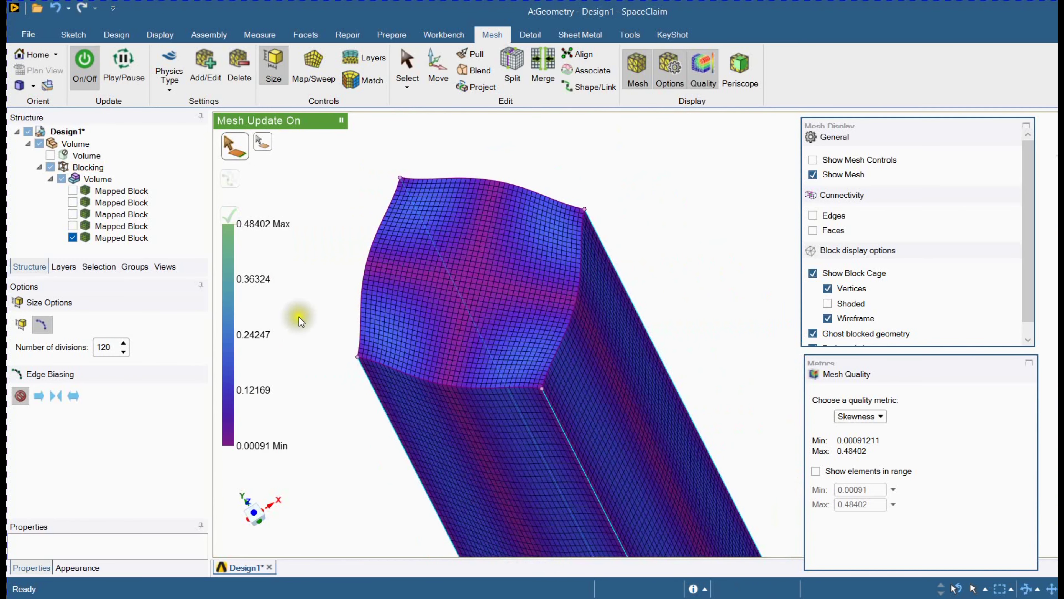
- Display all blocks of the blocking again and view the skewness over the whole cylinder
{"action": "left_click", "coordinate": [51, 168]}
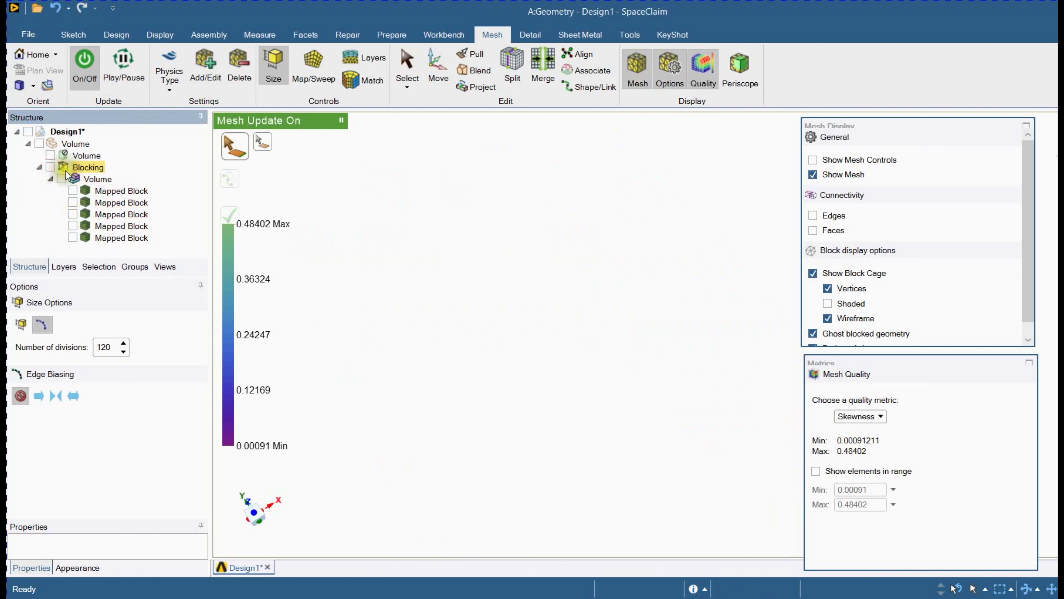
{"action": "left_click", "coordinate": [487, 229]}
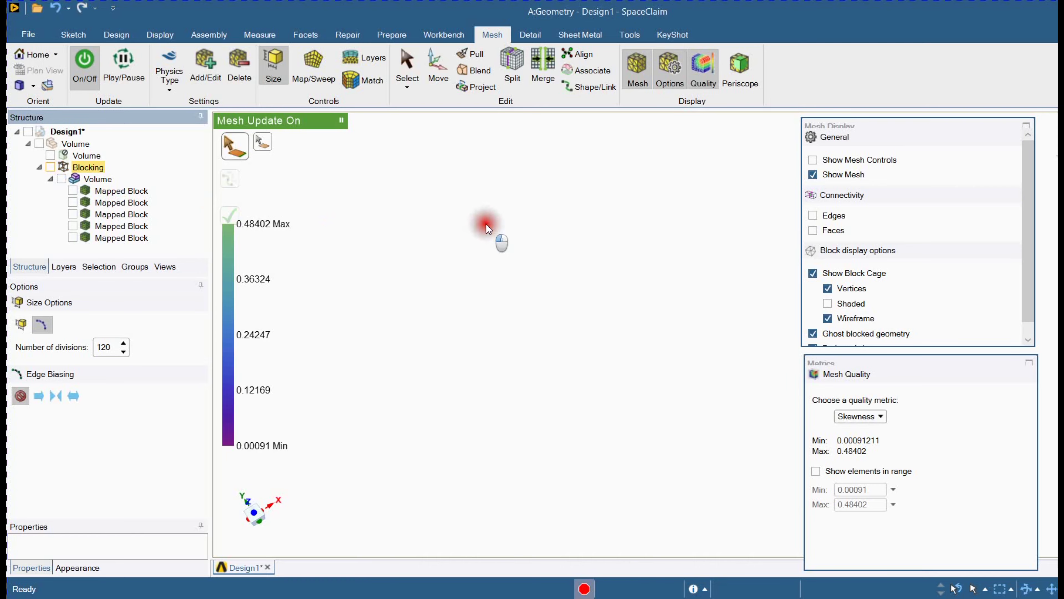
{"action": "scroll", "coordinate": [486, 225], "scroll_direction": "up", "scroll_amount": 3}
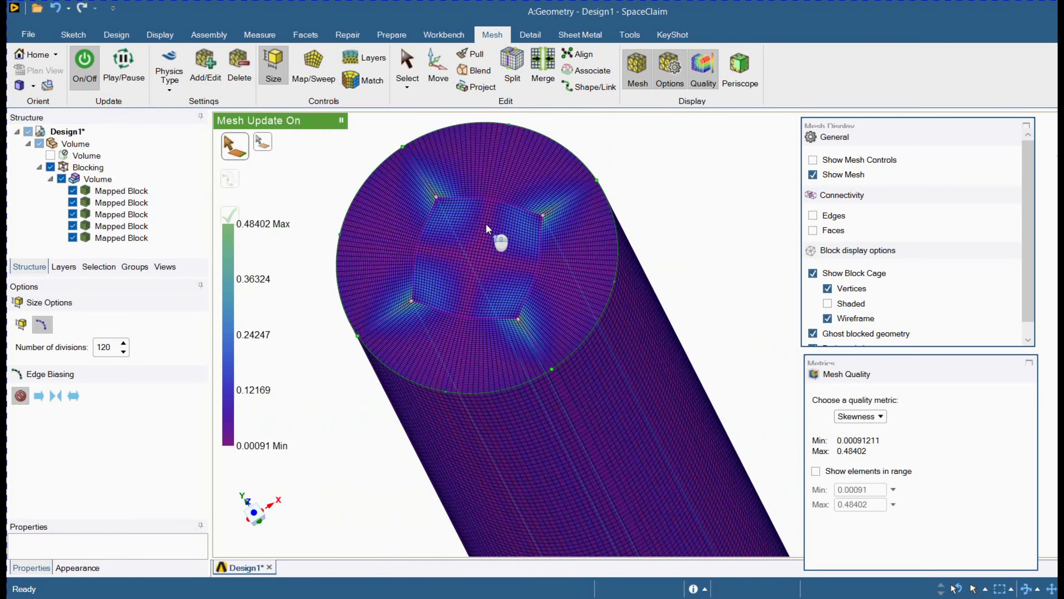
{"action": "middle_click_drag", "start_coordinate": [500, 255], "coordinate": [420, 362]}
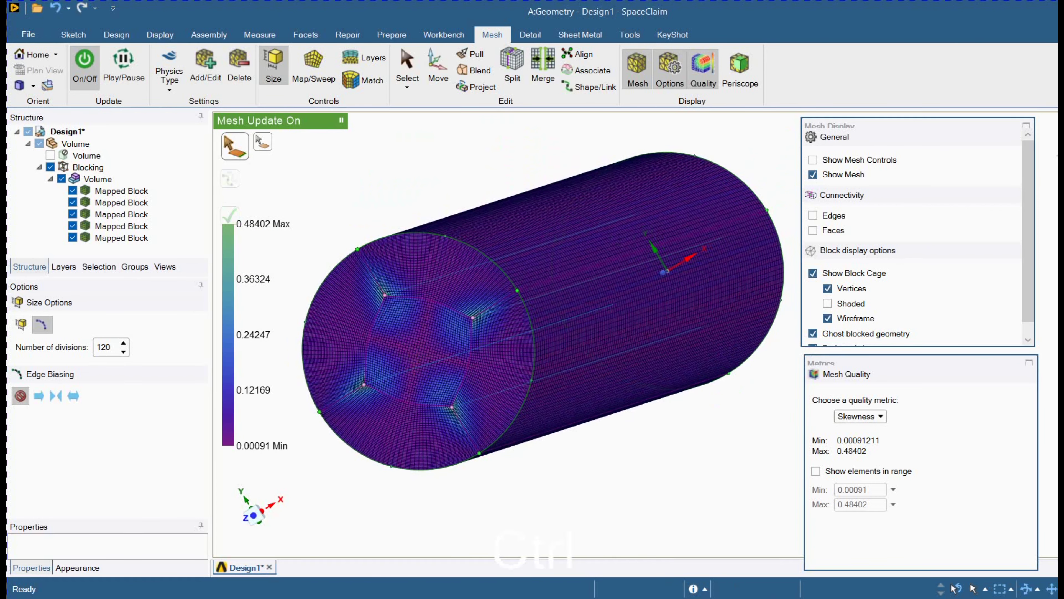